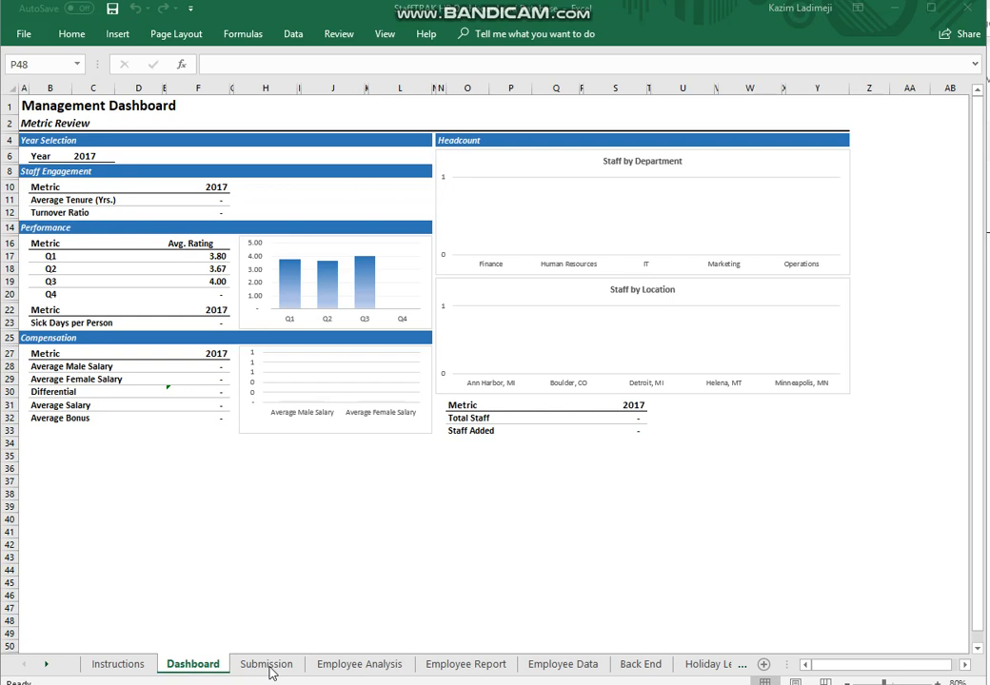
# Open the Submission sheet and enter the new employee's full name as the Name detail.
pyautogui.click(273, 674)
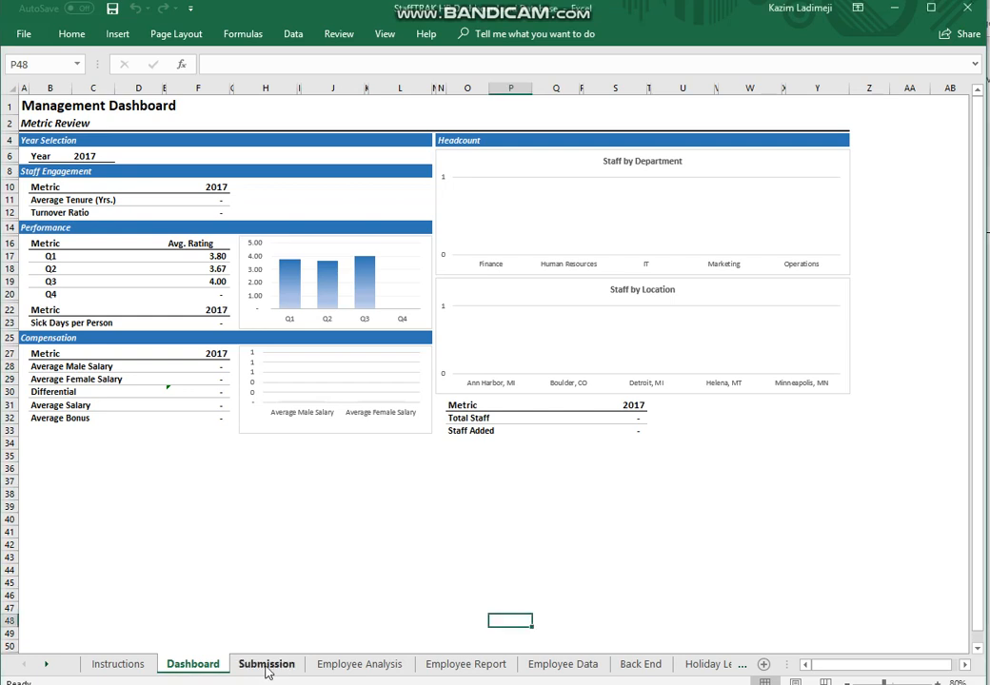
pyautogui.click(268, 671)
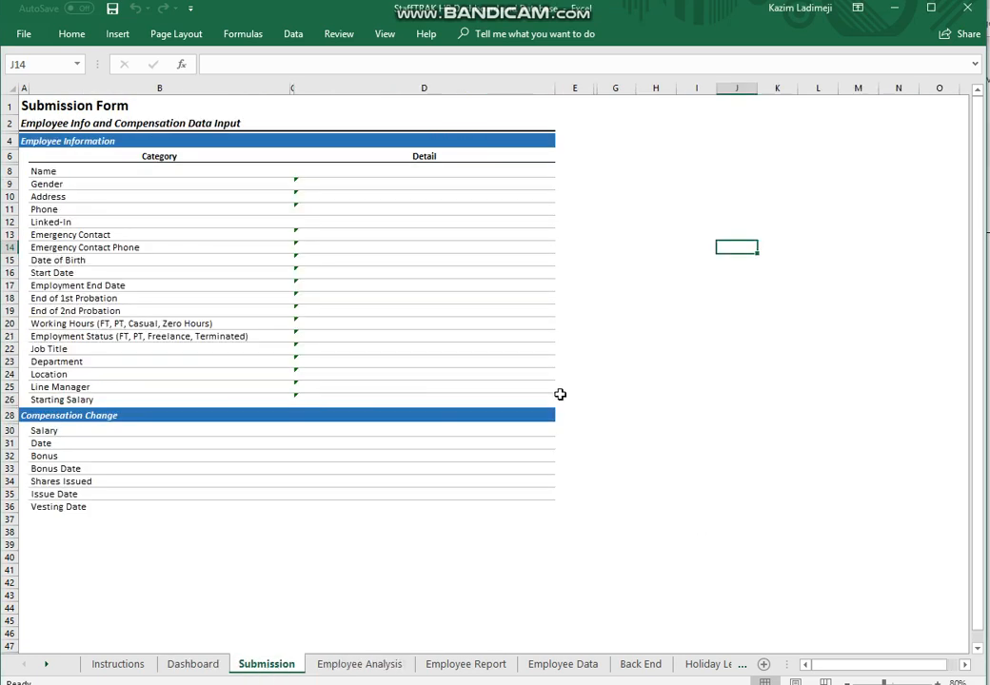
pyautogui.click(416, 172)
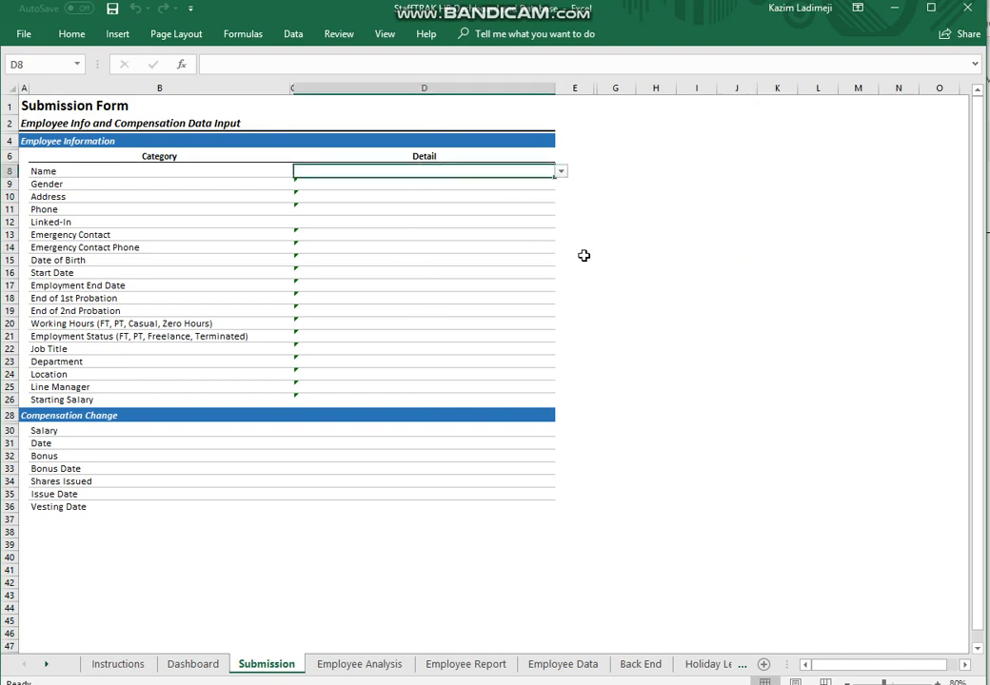
pyautogui.click(561, 172)
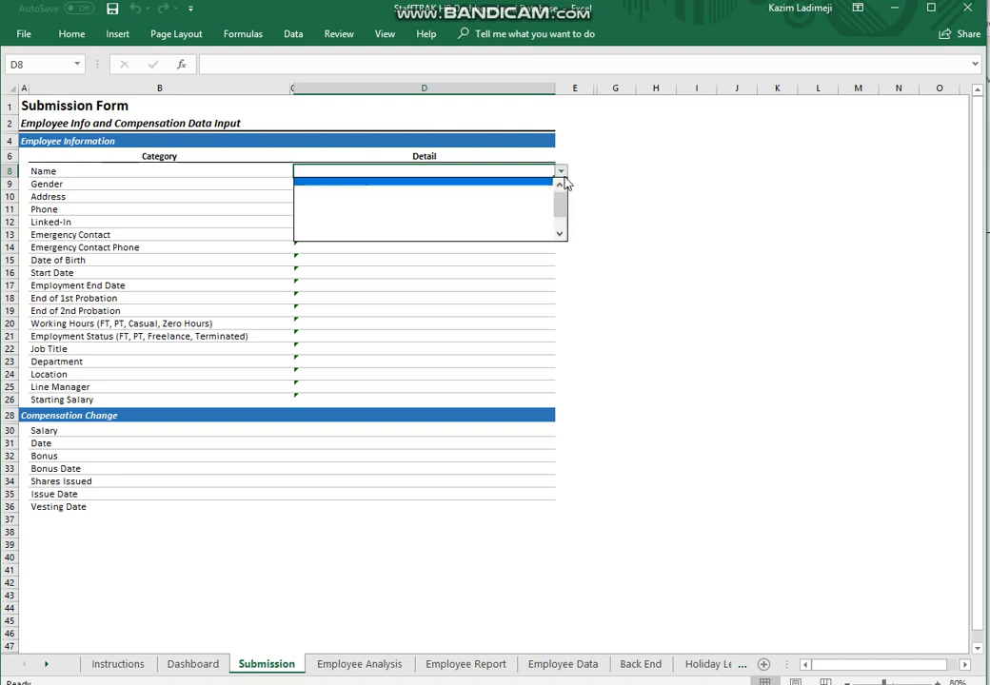
pyautogui.click(317, 325)
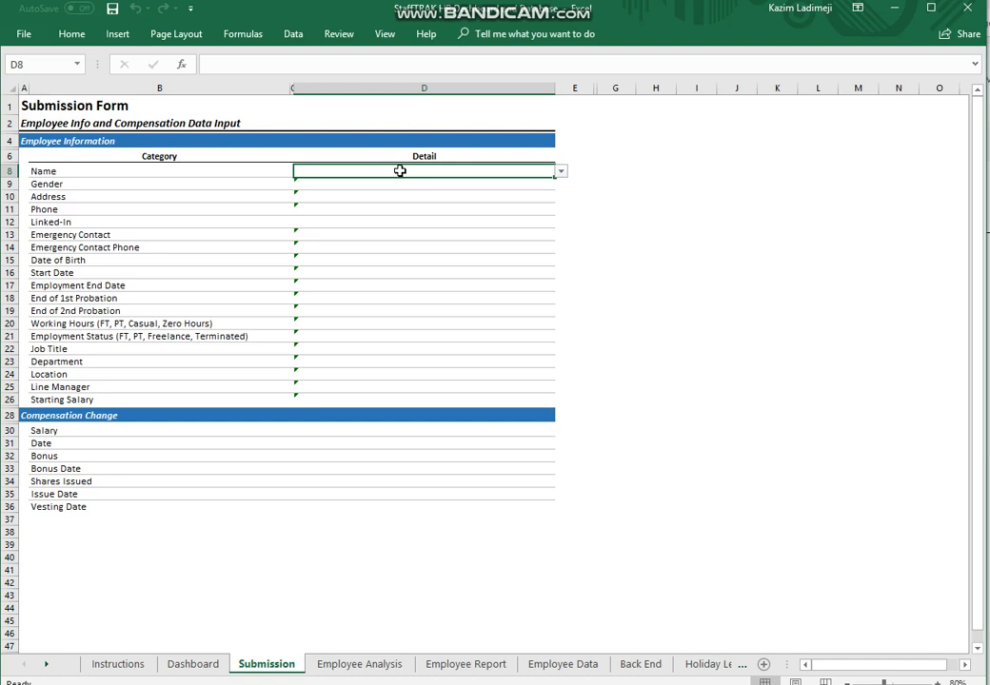
pyautogui.write('Martin ')
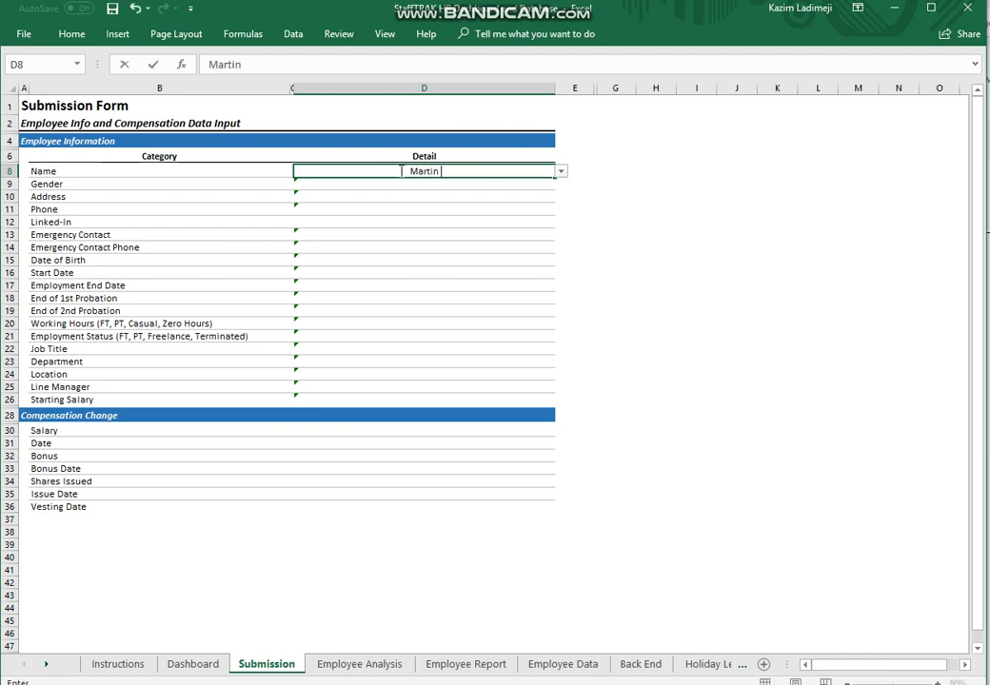
pyautogui.write('Brown')
pyautogui.press('Return')
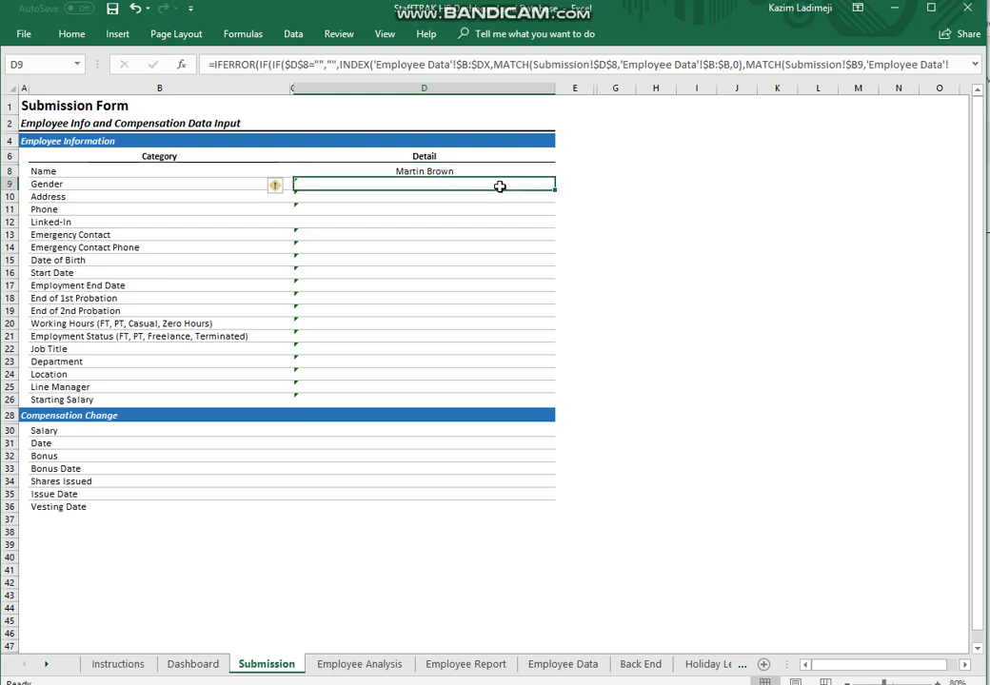
pyautogui.click(385, 206)
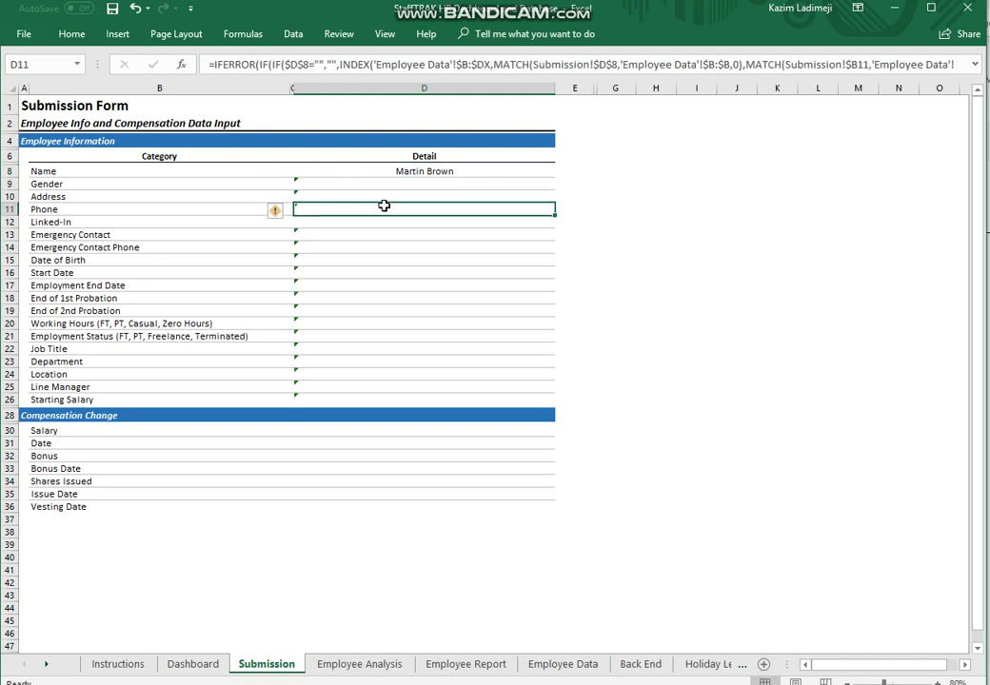
pyautogui.click(374, 187)
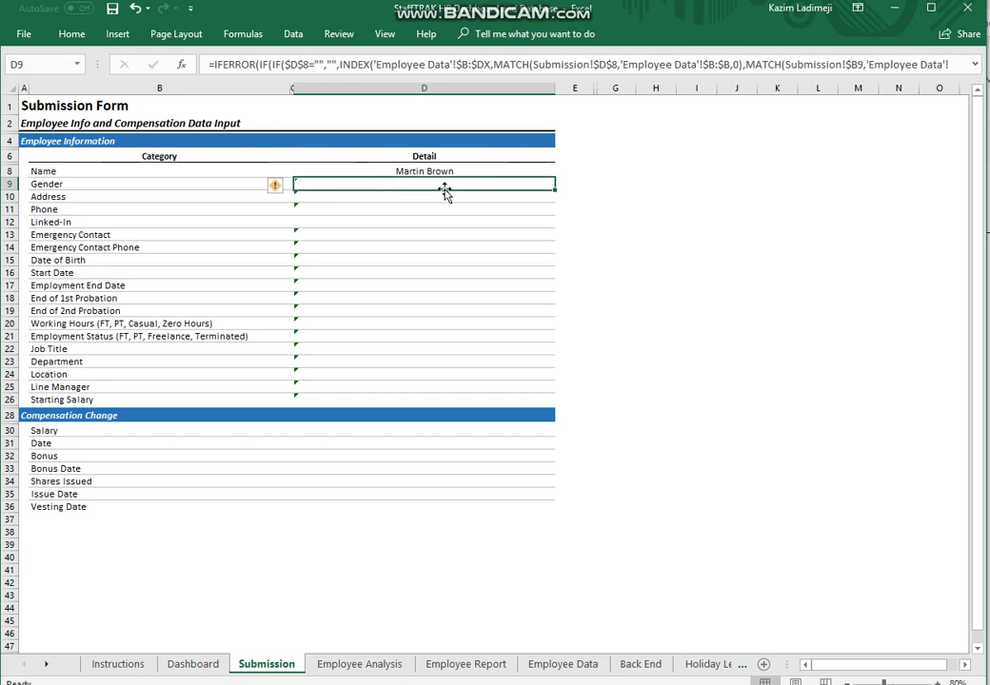
pyautogui.write('F')
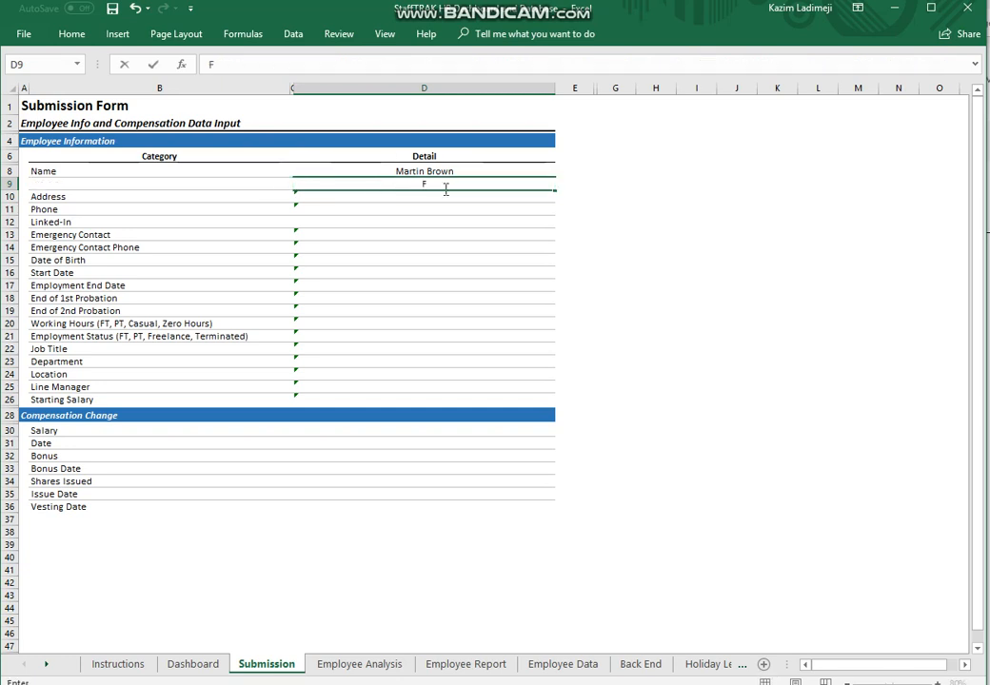
pyautogui.write('emale')
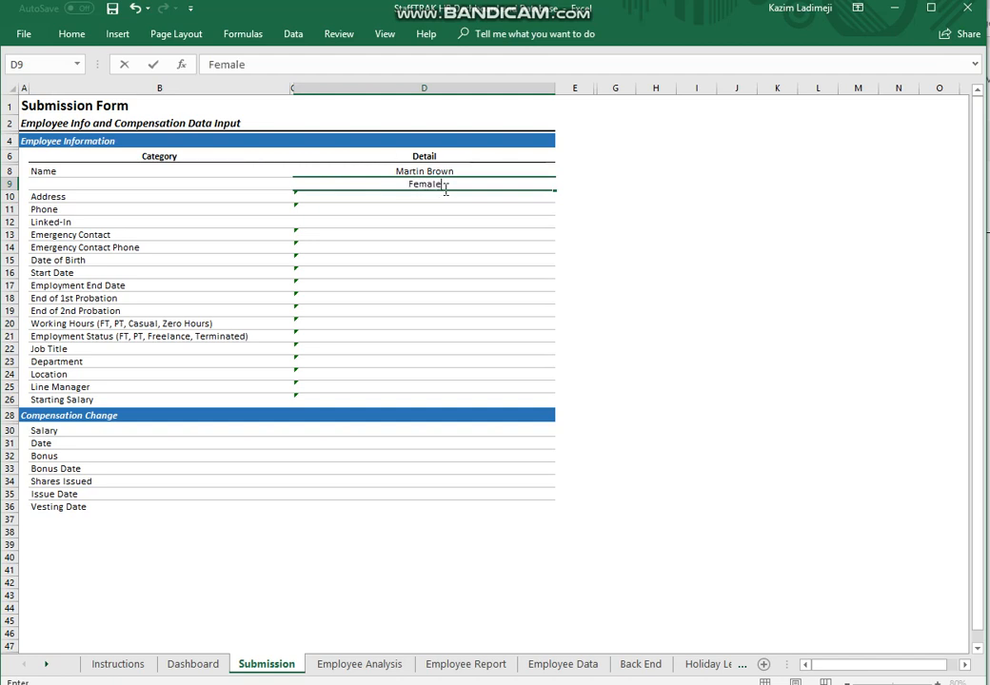
pyautogui.press('BackSpace')
pyautogui.press('BackSpace')
pyautogui.press('BackSpace')
pyautogui.press('BackSpace')
pyautogui.press('BackSpace')
pyautogui.press('BackSpace')
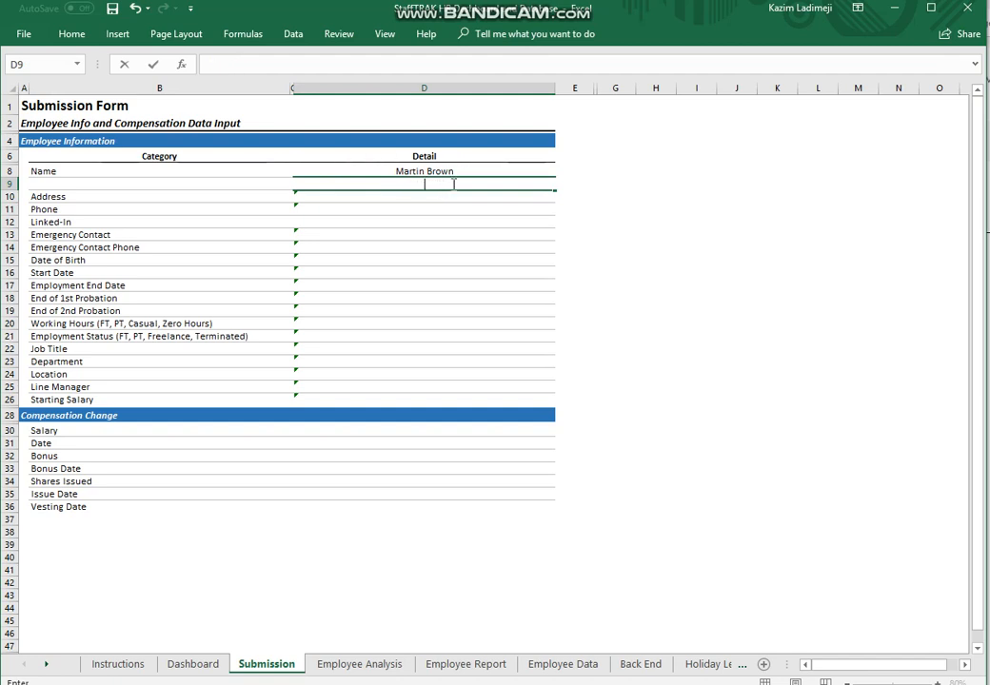
# Set the employee's Gender to Male and fill in the Address detail with the employee's street address.
pyautogui.write('Male')
pyautogui.click(419, 312)
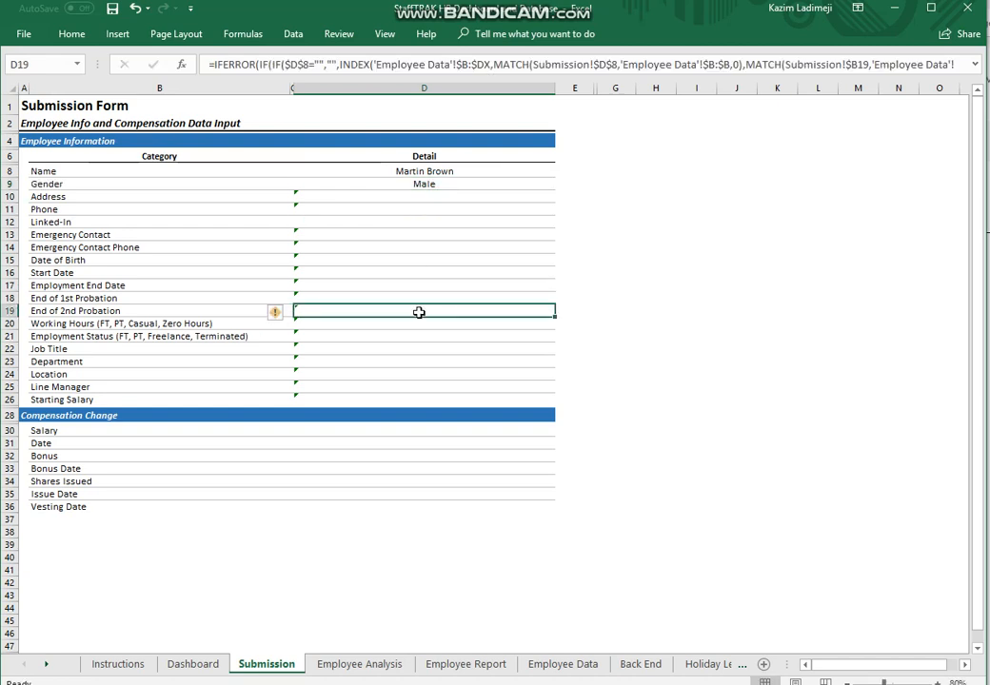
pyautogui.click(454, 196)
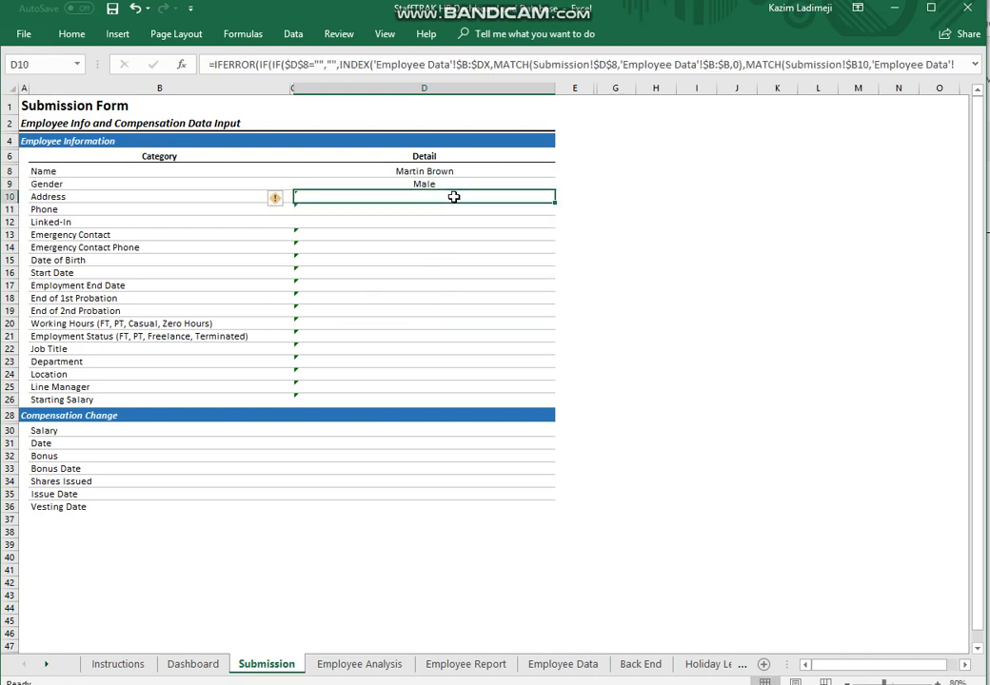
pyautogui.write('45')
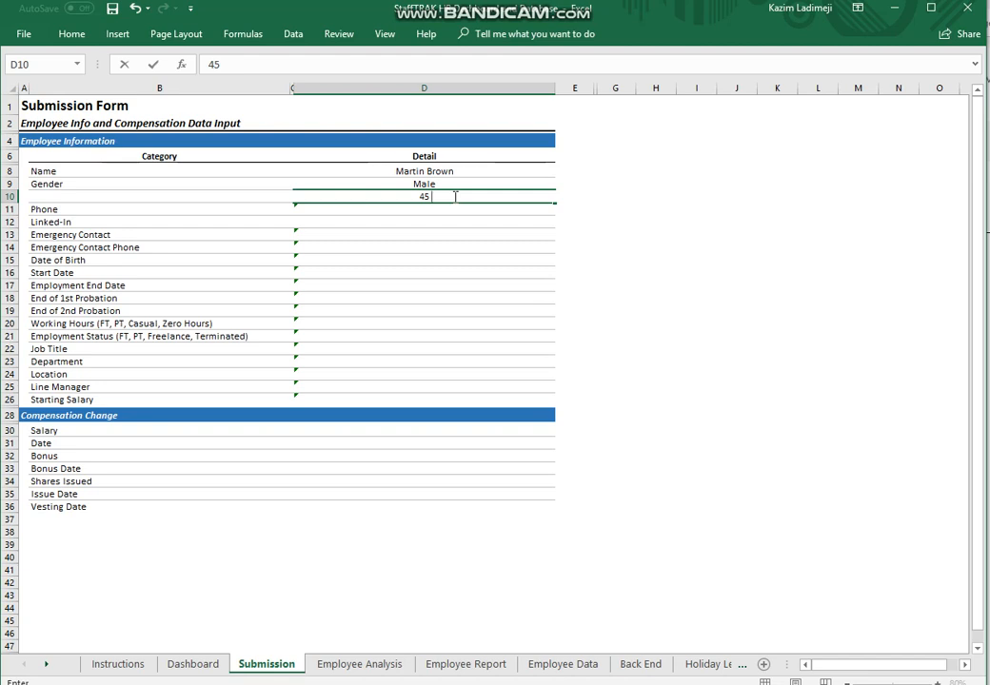
pyautogui.write(' Bilon Rise')
pyautogui.click(477, 210)
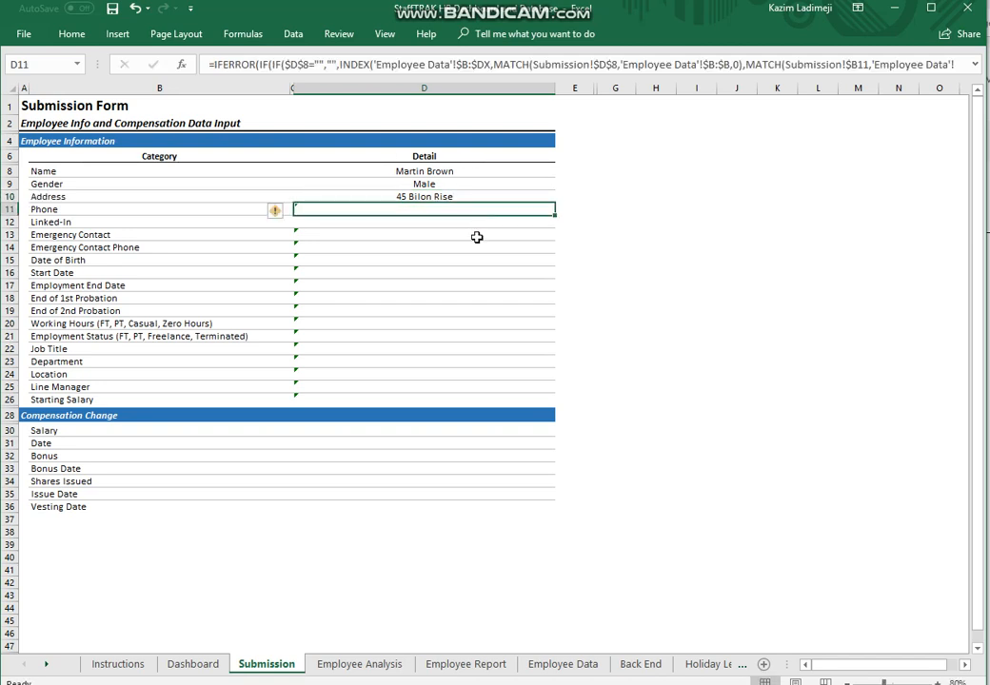
# Fill in the employee's date of birth, leaving the phone, Linked-In and emergency contact details blank.
pyautogui.click(438, 233)
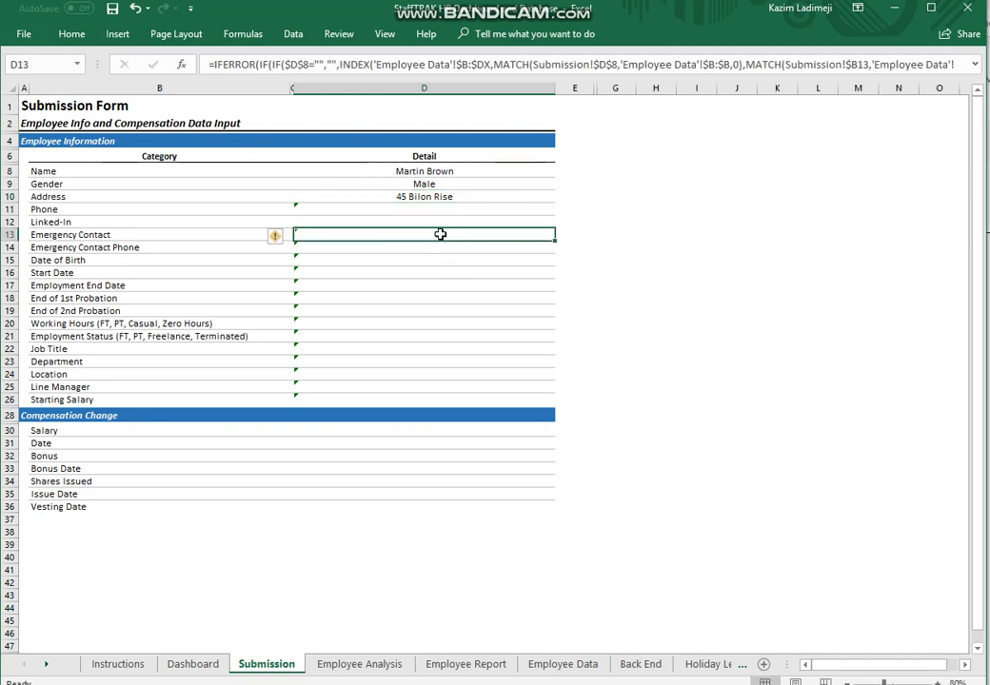
pyautogui.click(405, 258)
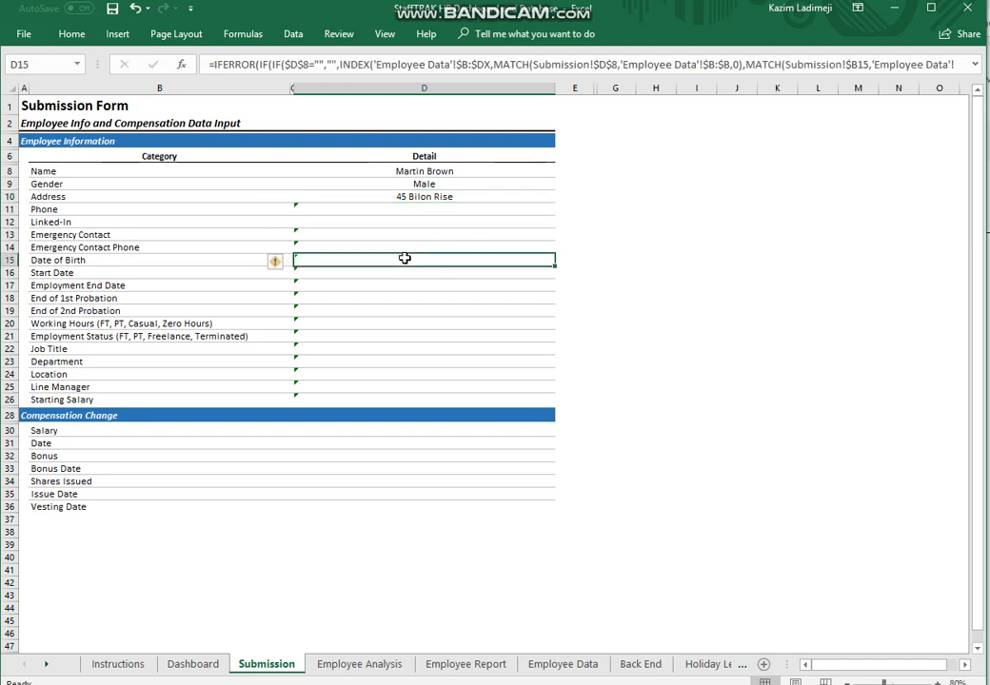
pyautogui.write('12/09/')
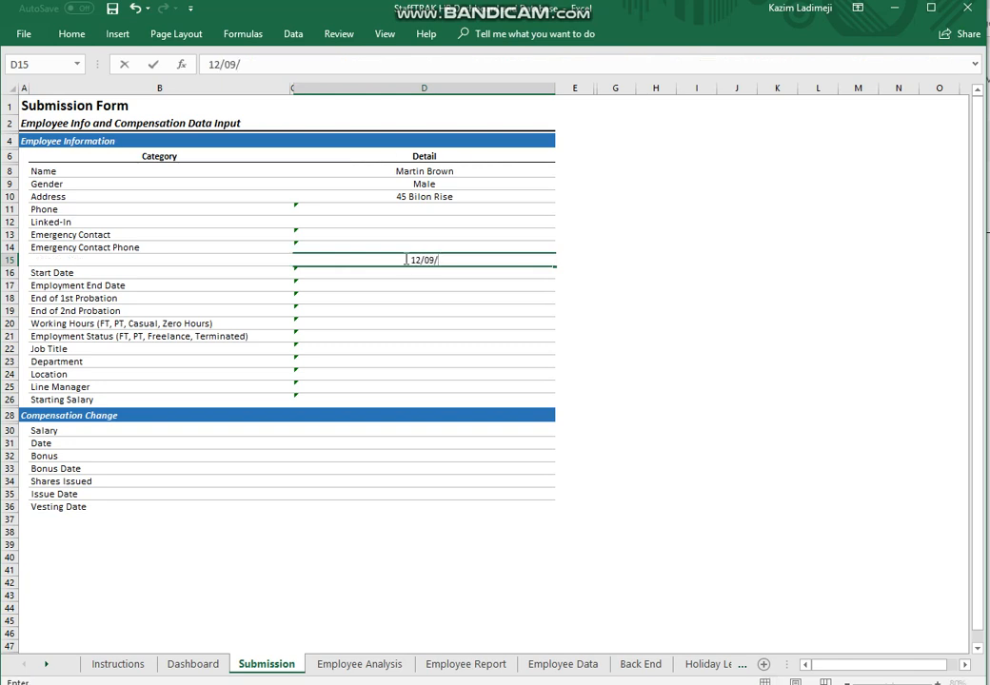
pyautogui.write('20')
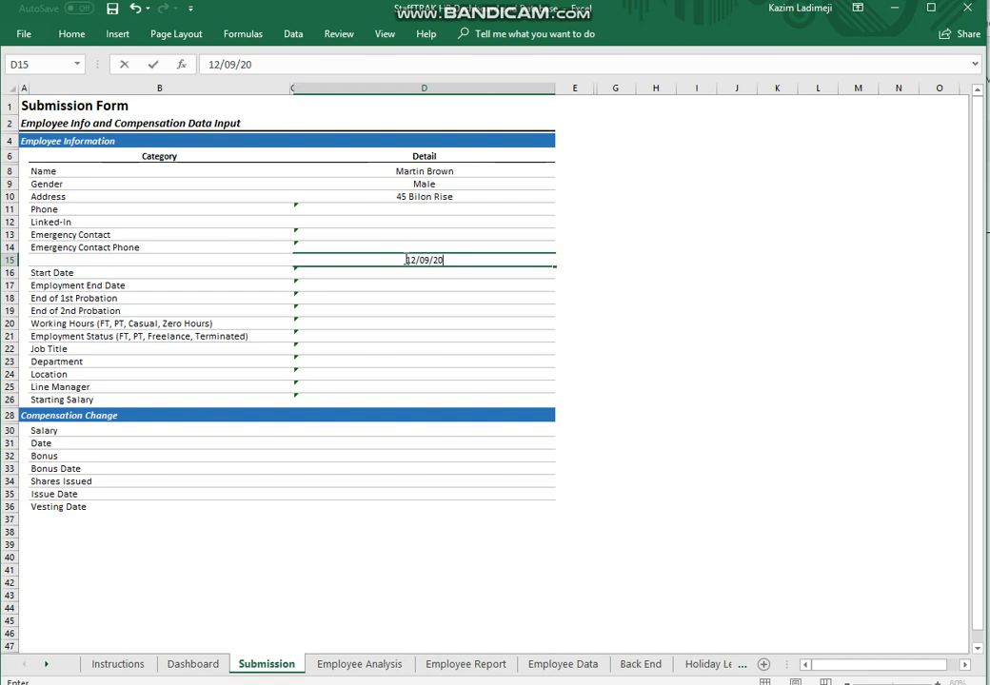
pyautogui.write('00')
pyautogui.click(638, 347)
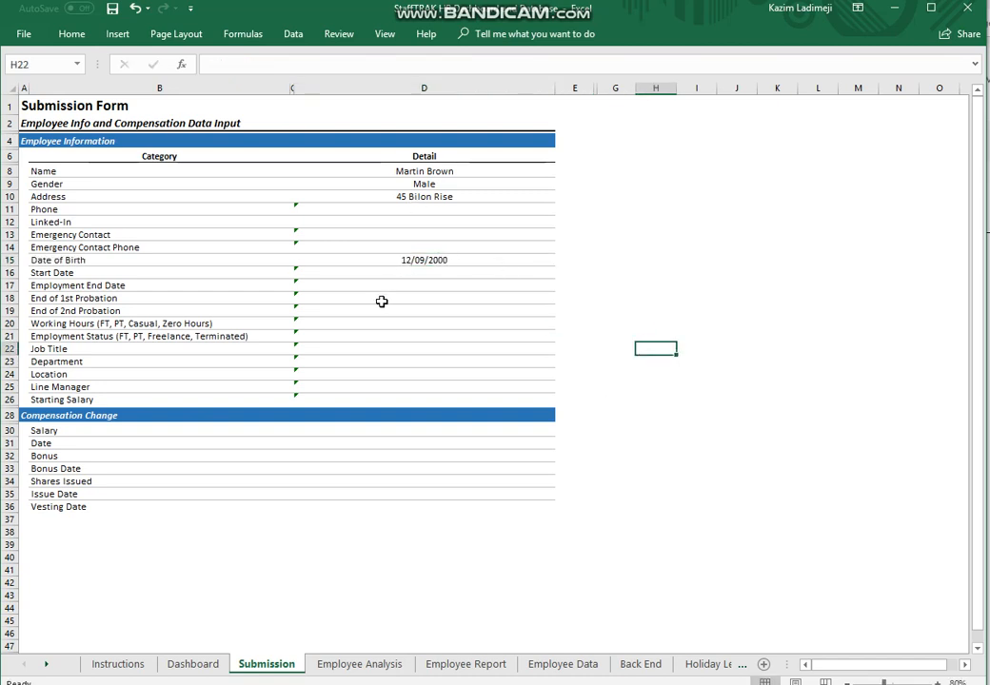
# Enter 01/05/2018 as the employee's Start Date.
pyautogui.click(427, 274)
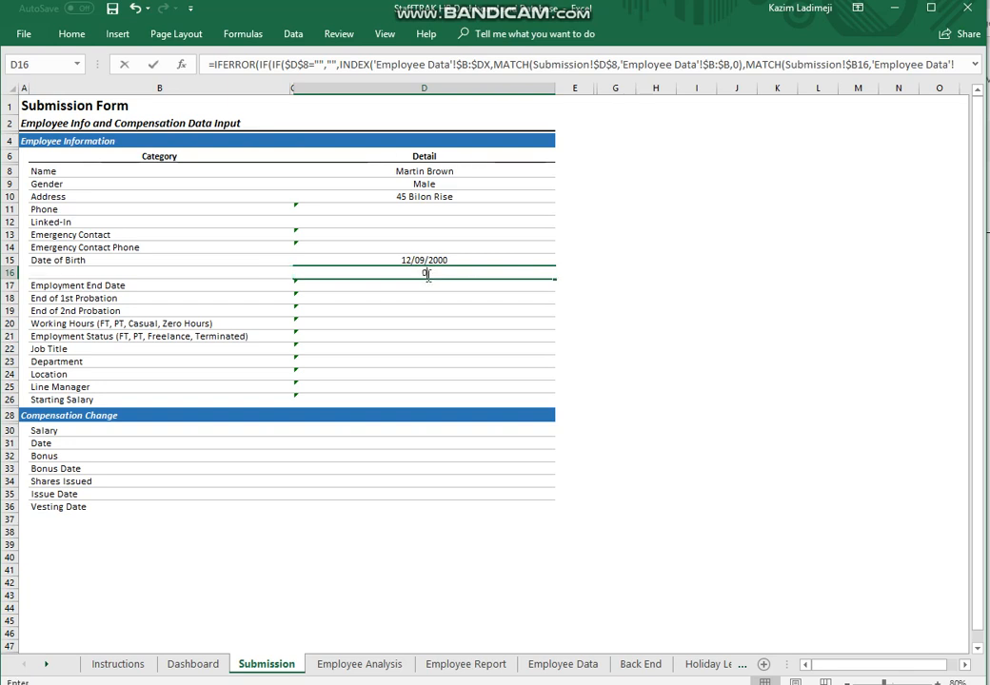
pyautogui.write('01')
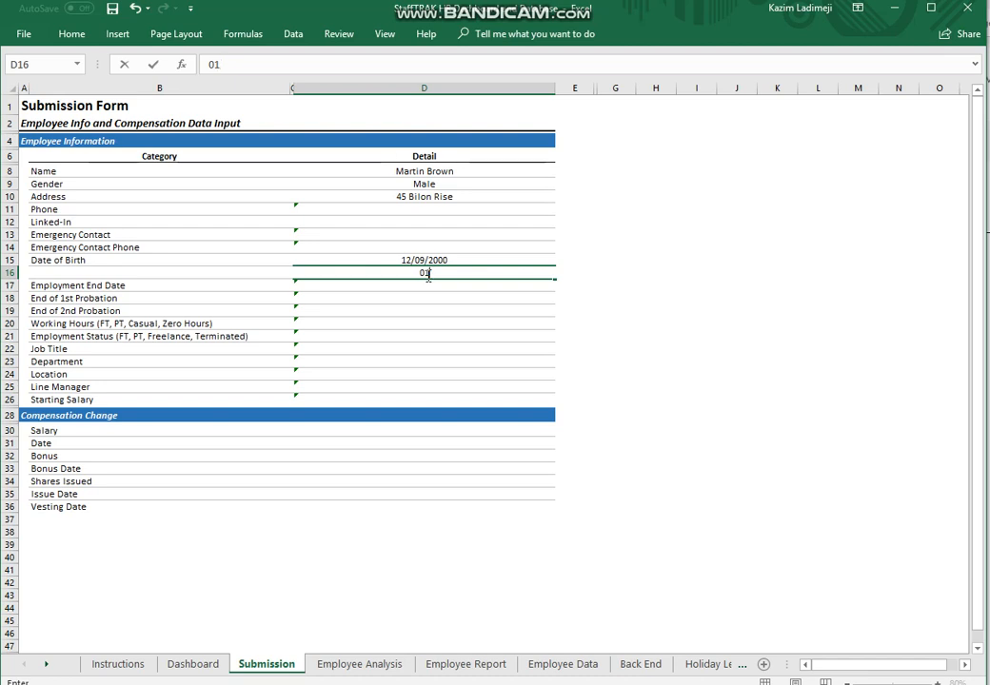
pyautogui.write('//05/2018')
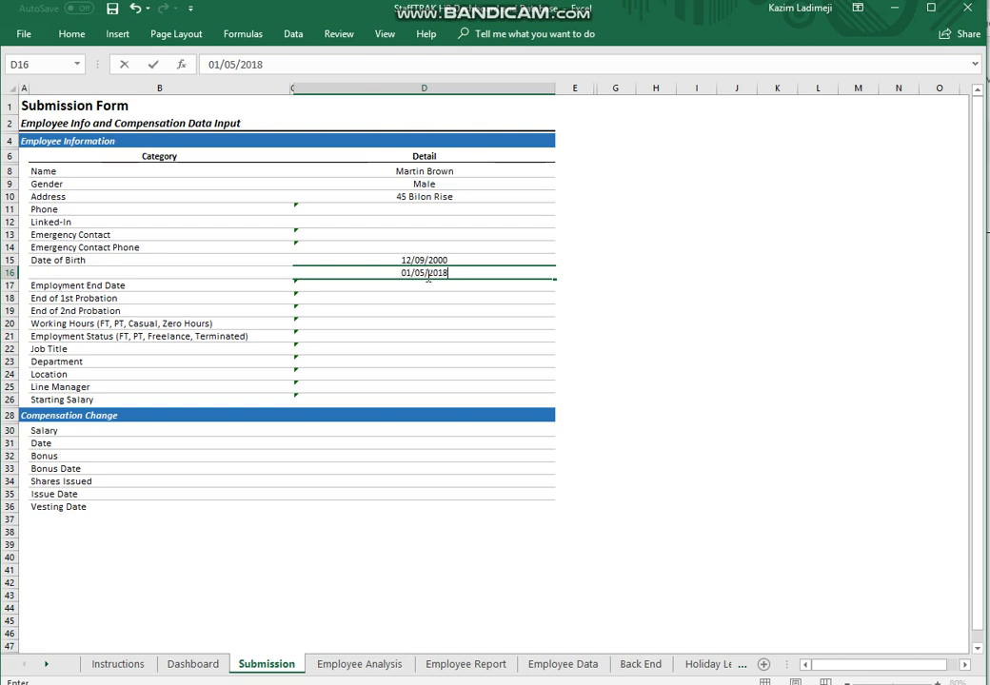
pyautogui.click(380, 323)
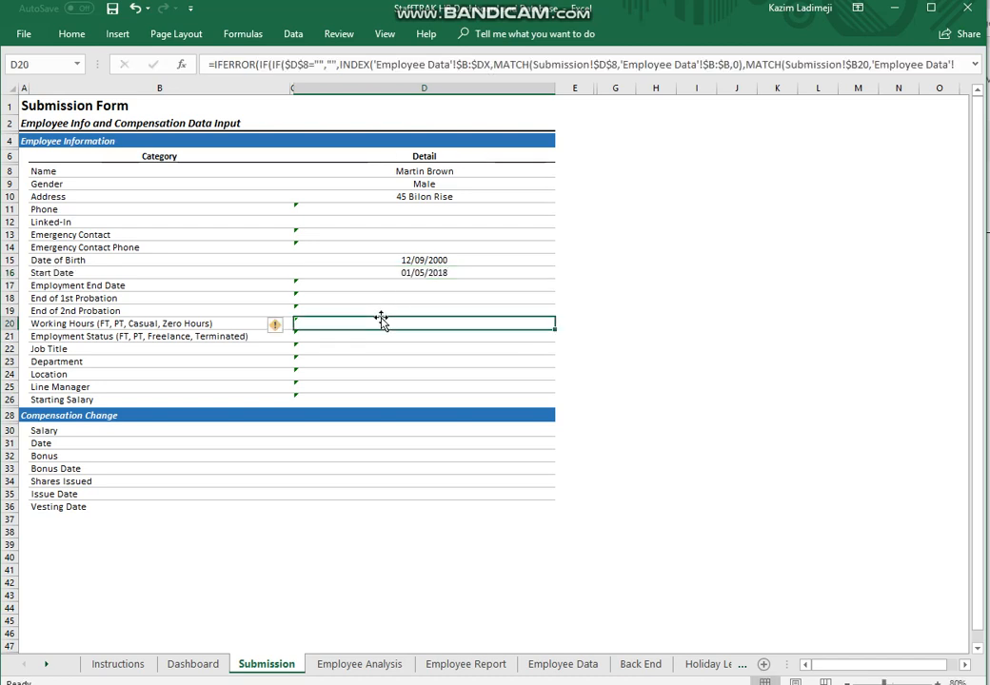
# Set the End of 1st Probation date to 01/07/2018, with slashes separating day, month and year.
pyautogui.click(436, 298)
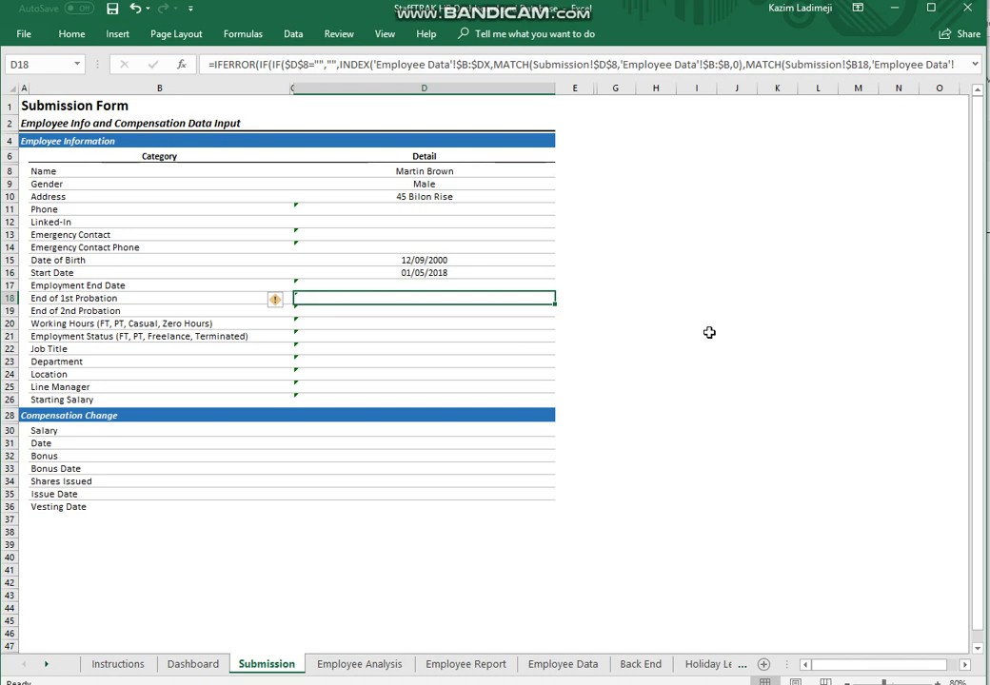
pyautogui.write('01')
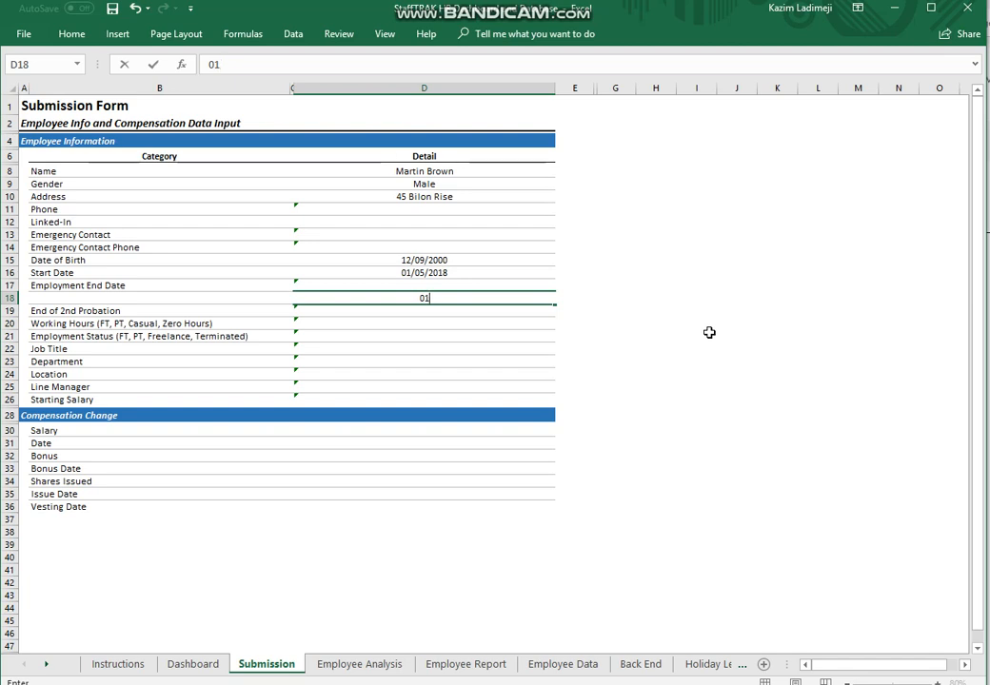
pyautogui.write('07')
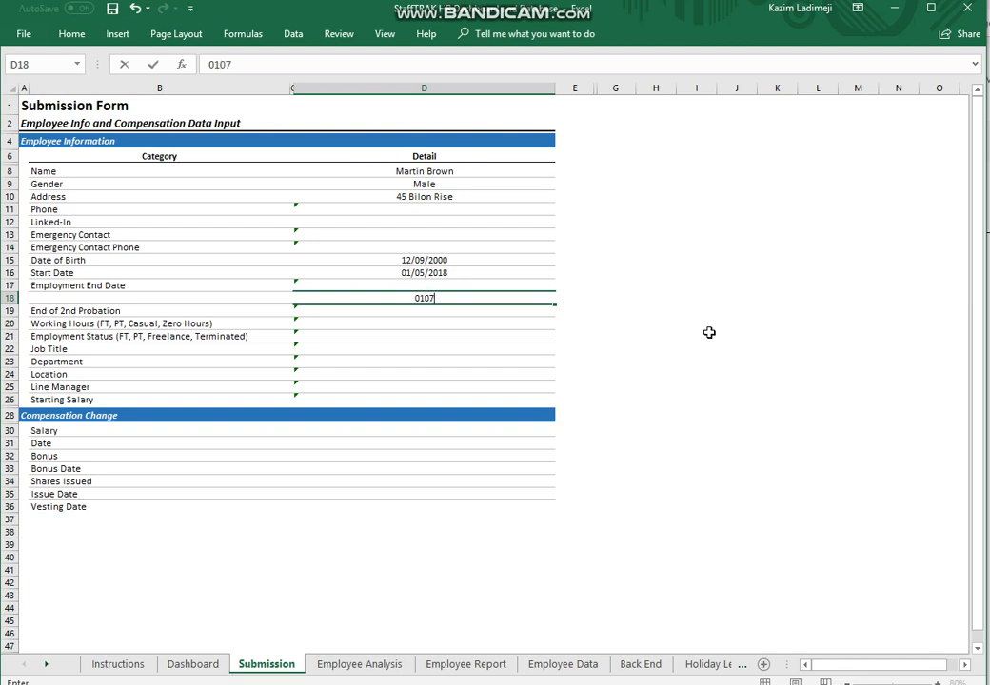
pyautogui.write('/20')
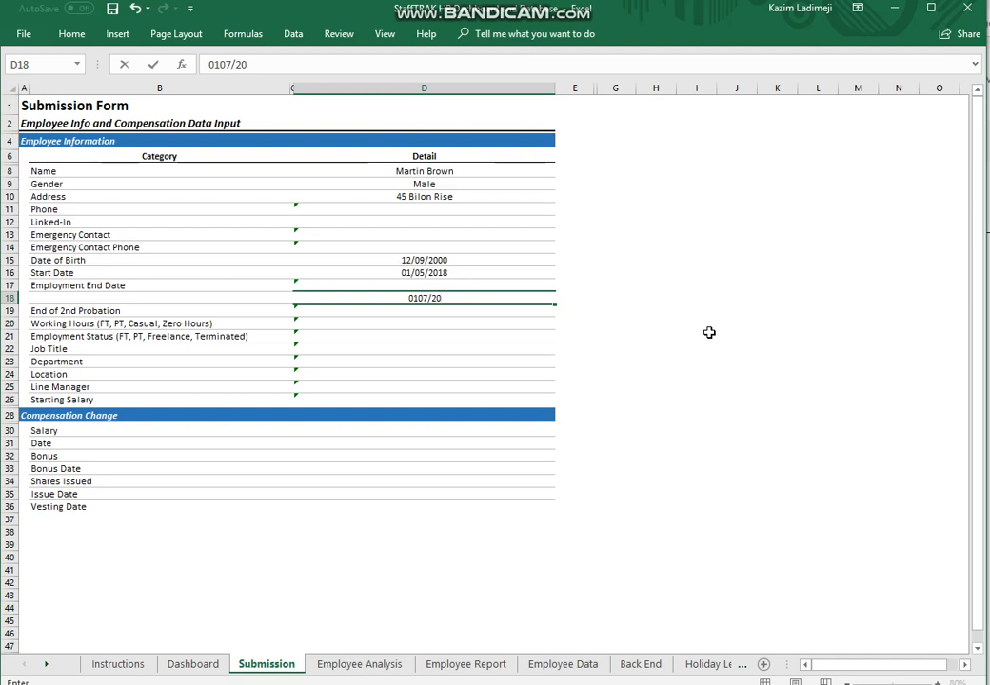
pyautogui.write('18')
pyautogui.click(431, 371)
pyautogui.click(435, 311)
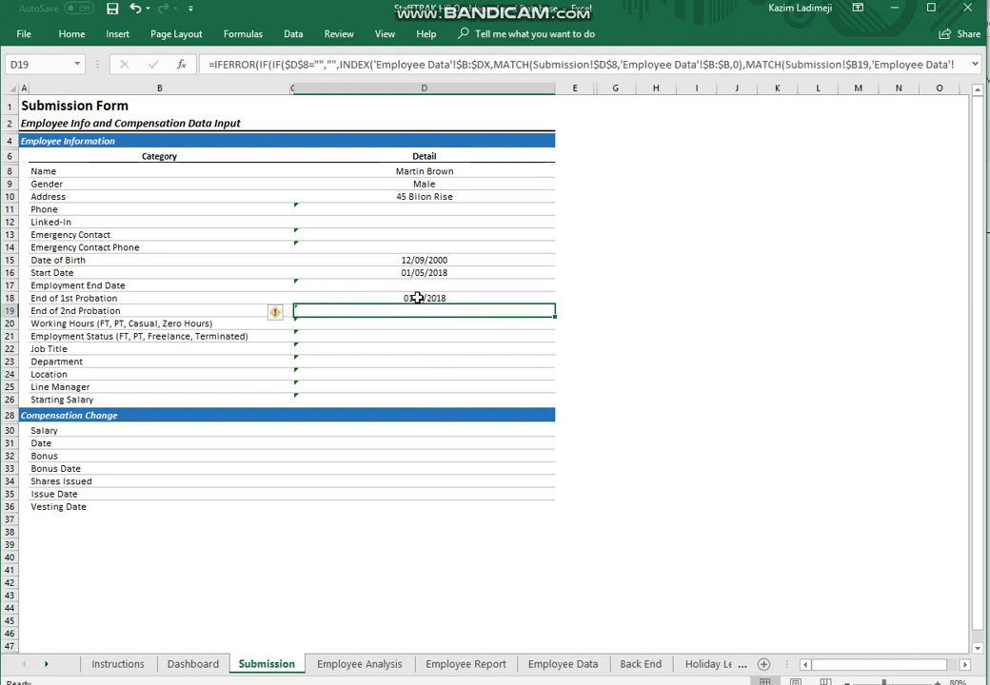
pyautogui.click(422, 295)
pyautogui.click(219, 64)
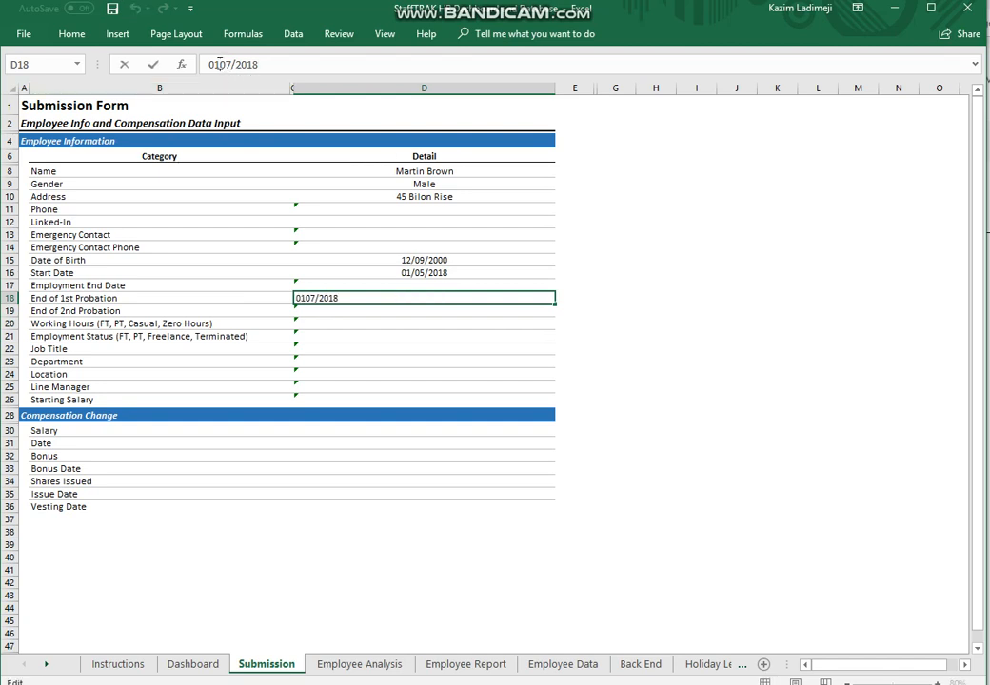
pyautogui.write('/')
pyautogui.click(440, 374)
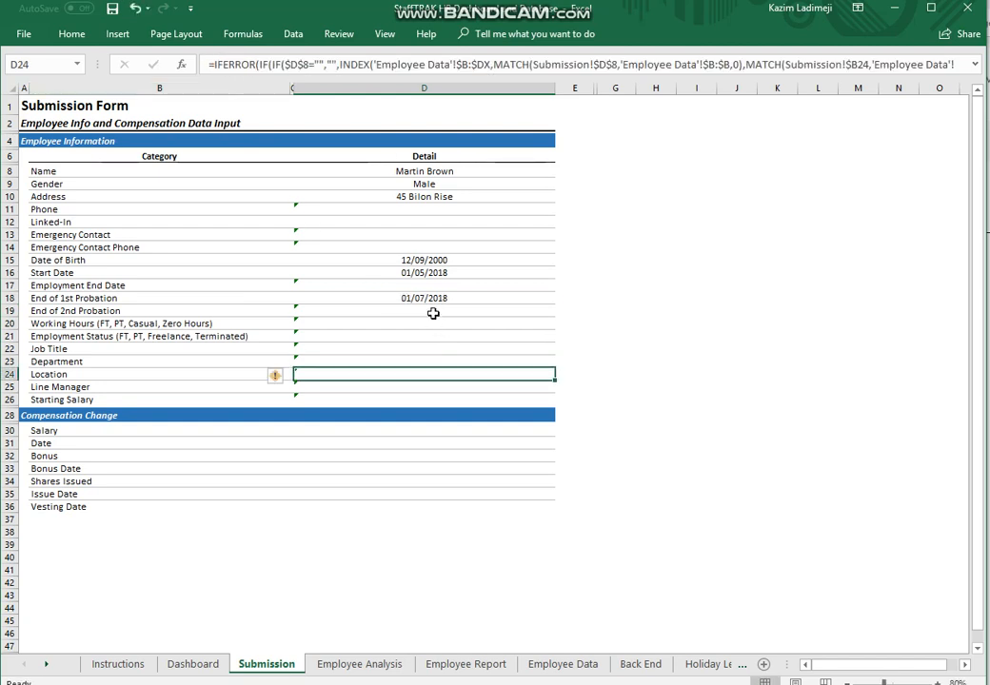
# Enter 01/08/2018 as the employee's End of 2nd Probation date.
pyautogui.click(431, 310)
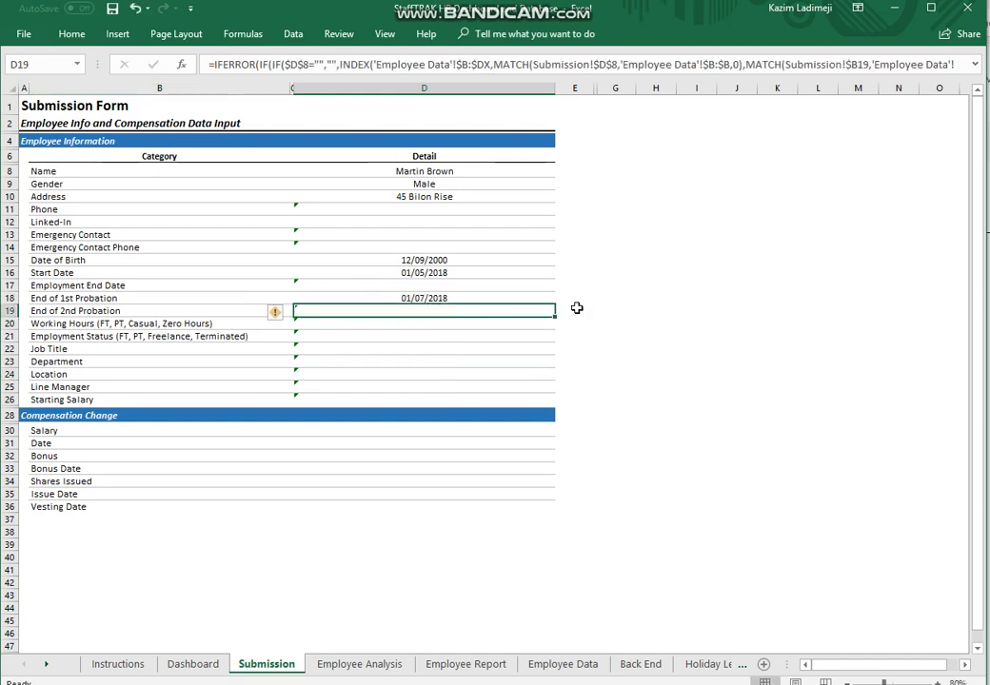
pyautogui.write('01')
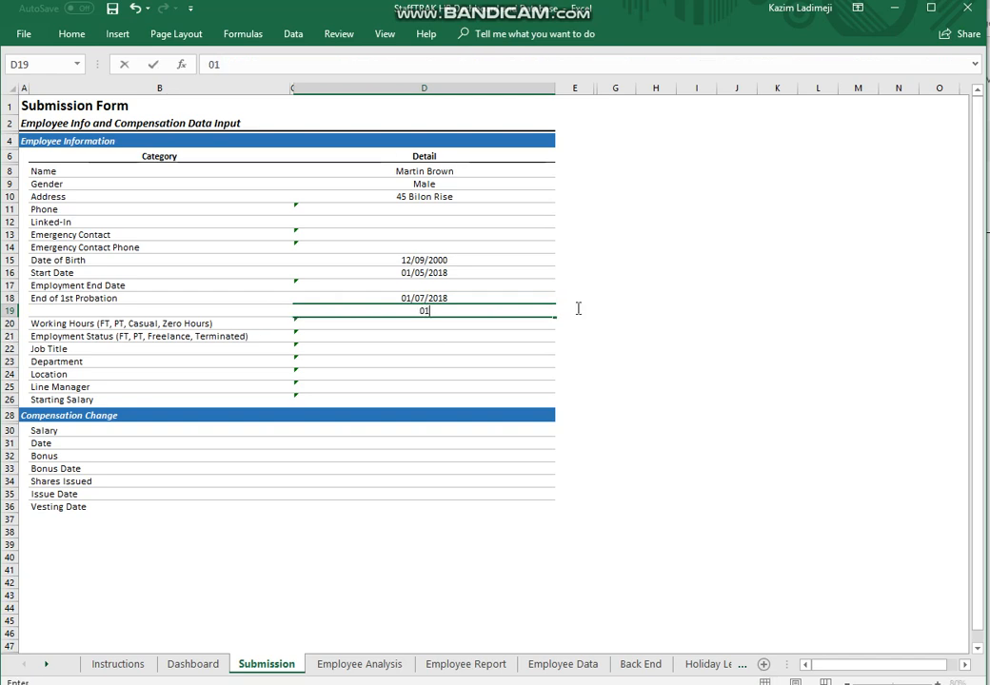
pyautogui.write('/08')
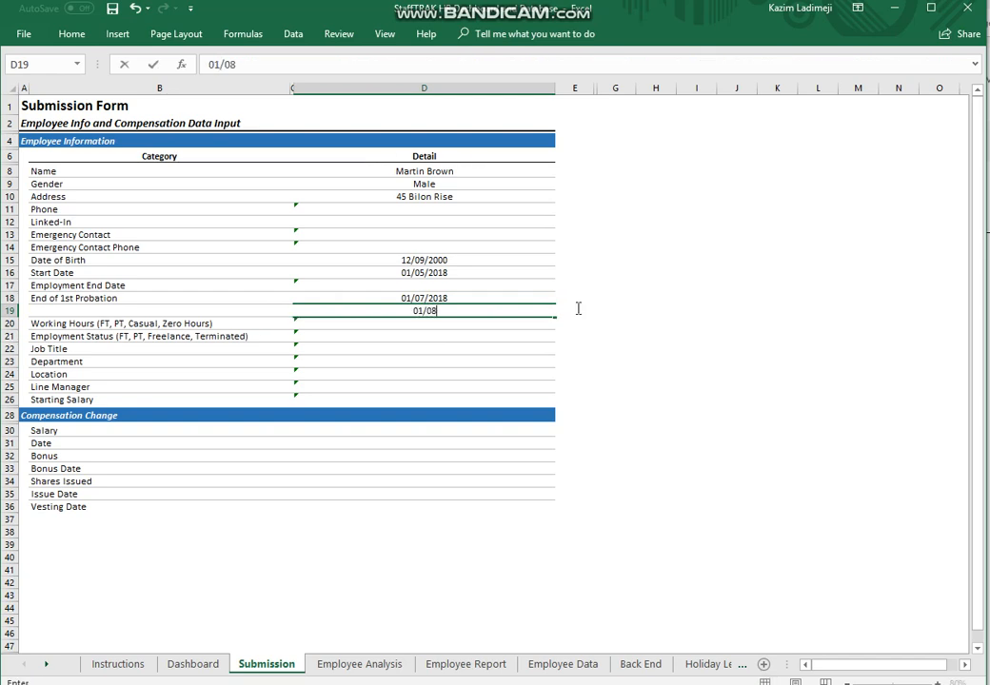
pyautogui.write('/20')
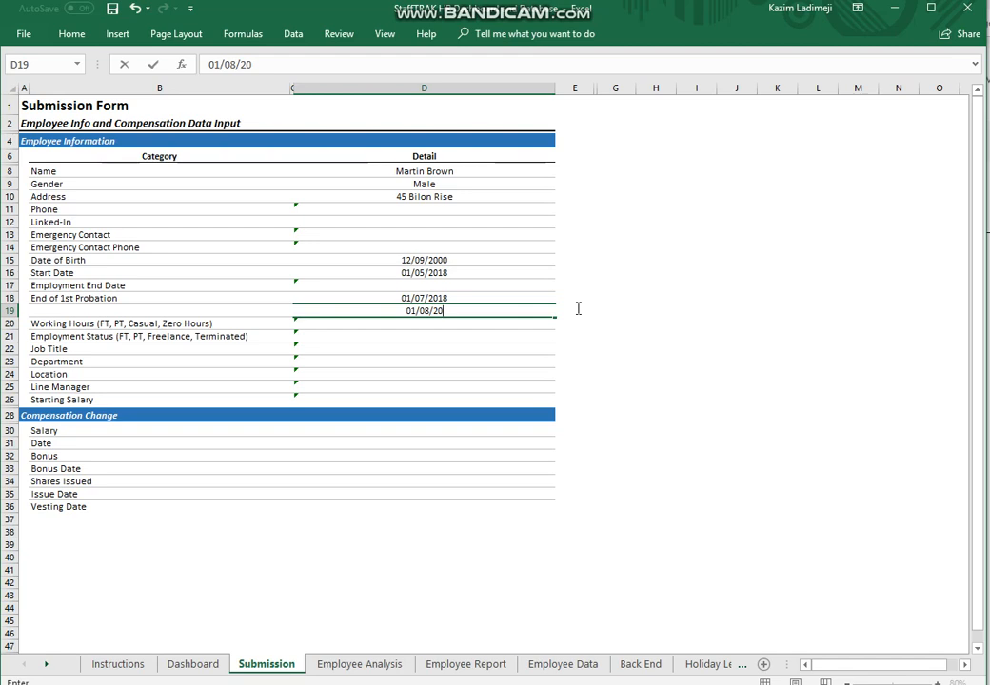
pyautogui.write('18')
pyautogui.click(563, 373)
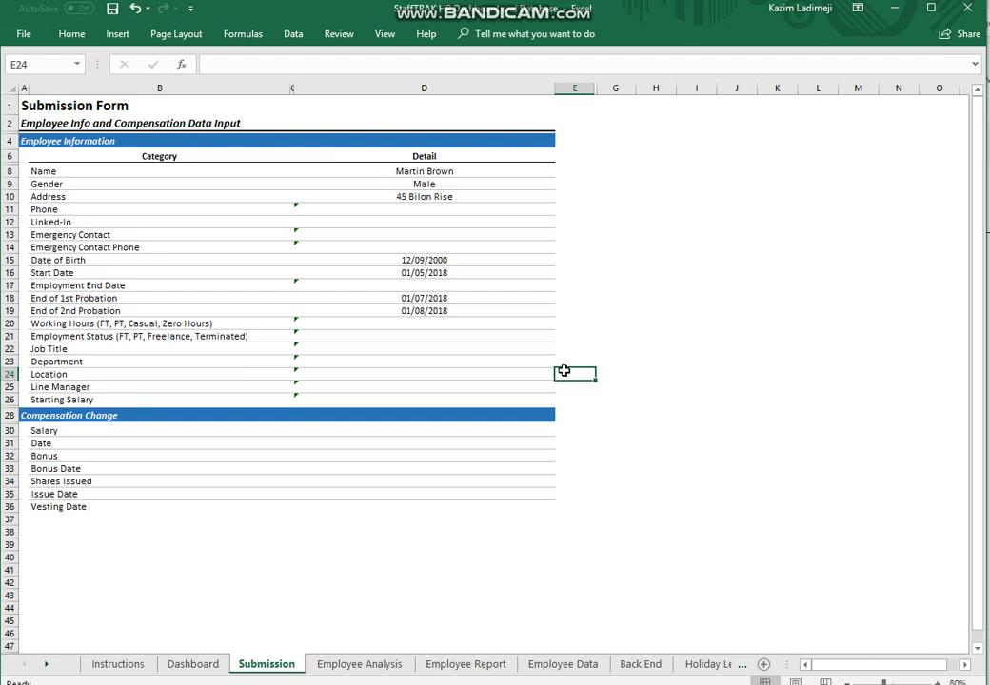
# Set the employee's Working Hours to FT and the Employment Status to Freelance.
pyautogui.click(431, 325)
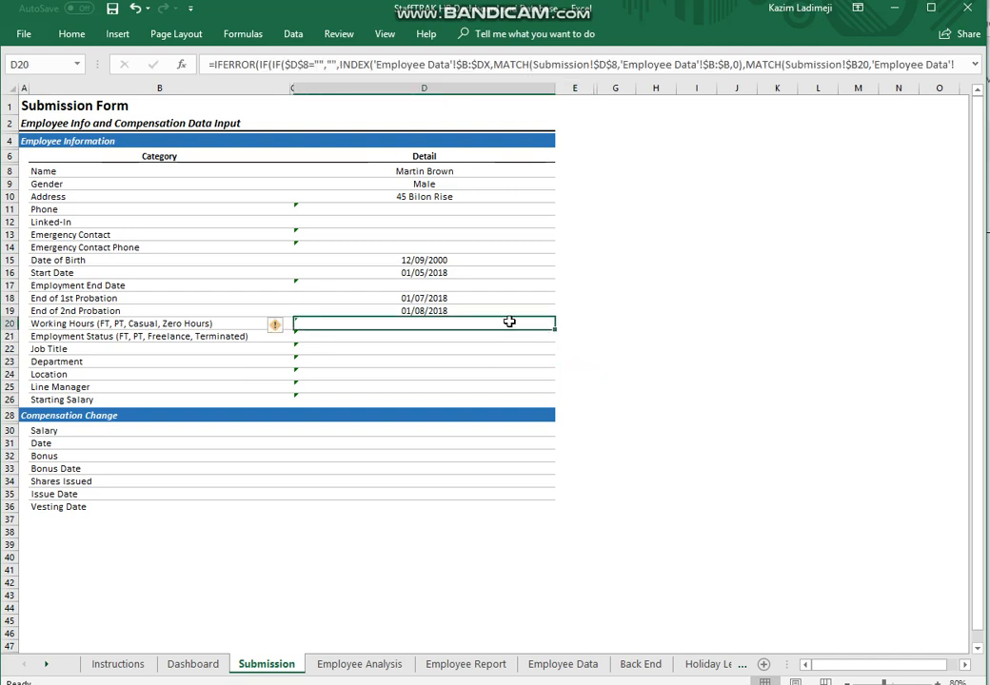
pyautogui.write('FT')
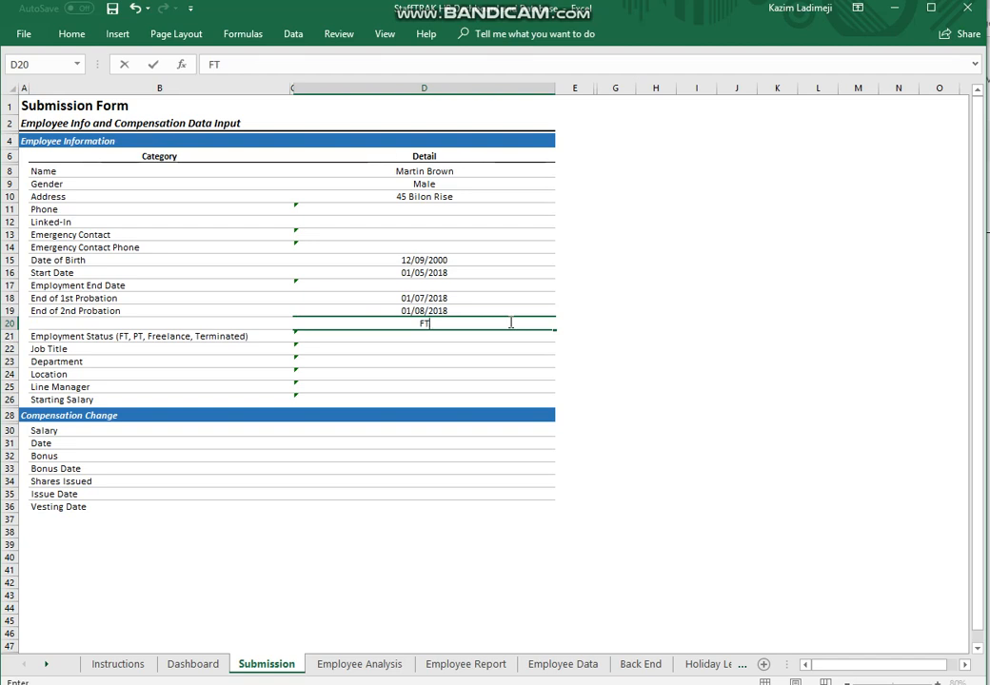
pyautogui.click(400, 374)
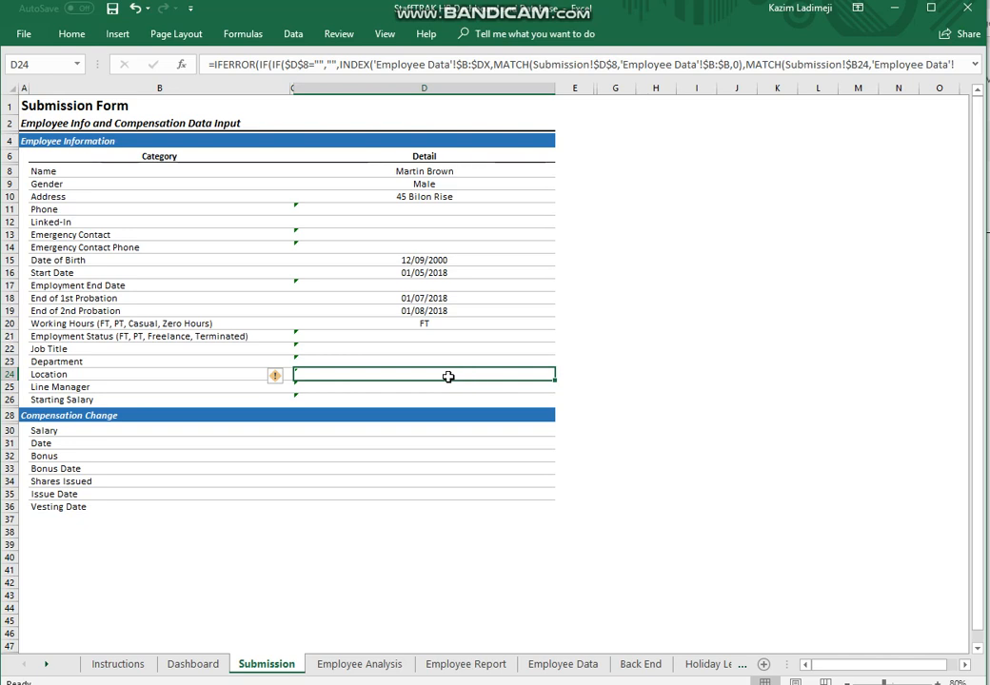
pyautogui.click(424, 337)
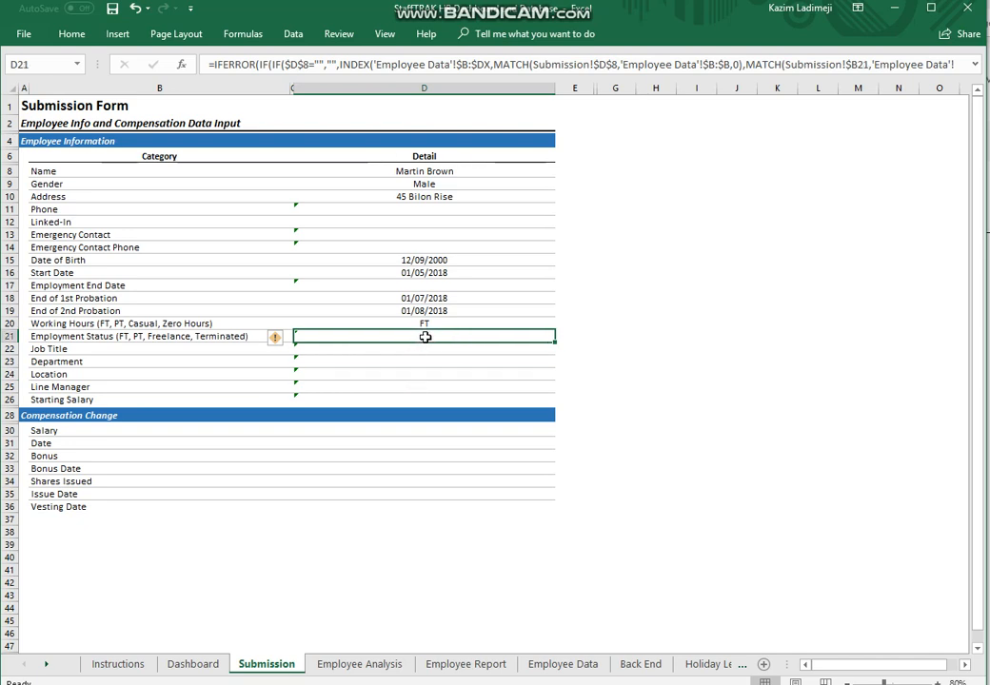
pyautogui.write('Fr')
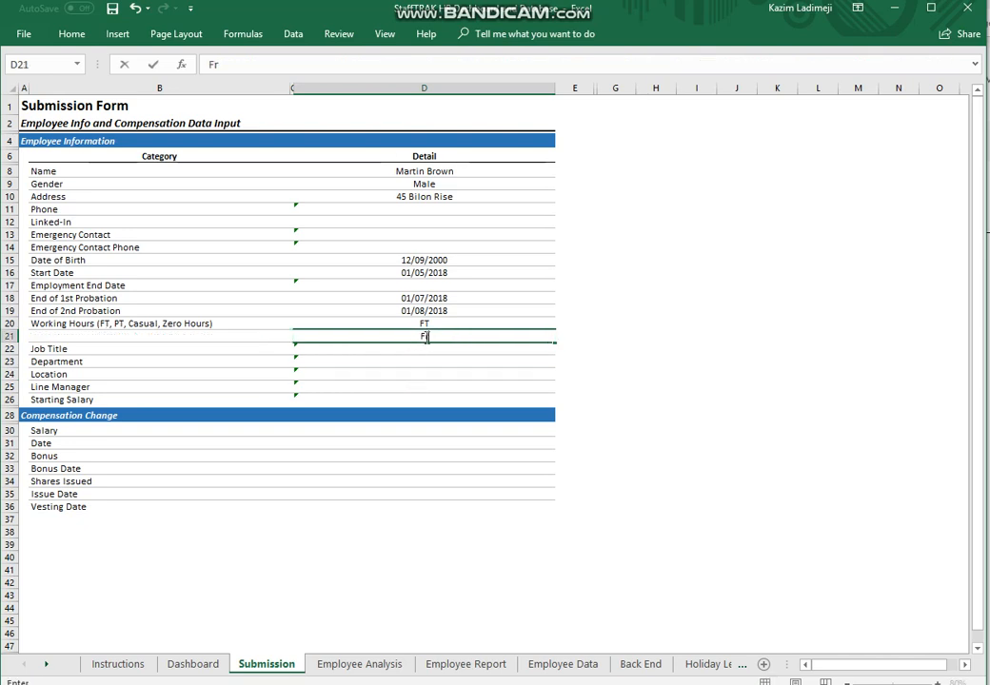
pyautogui.write('eelance')
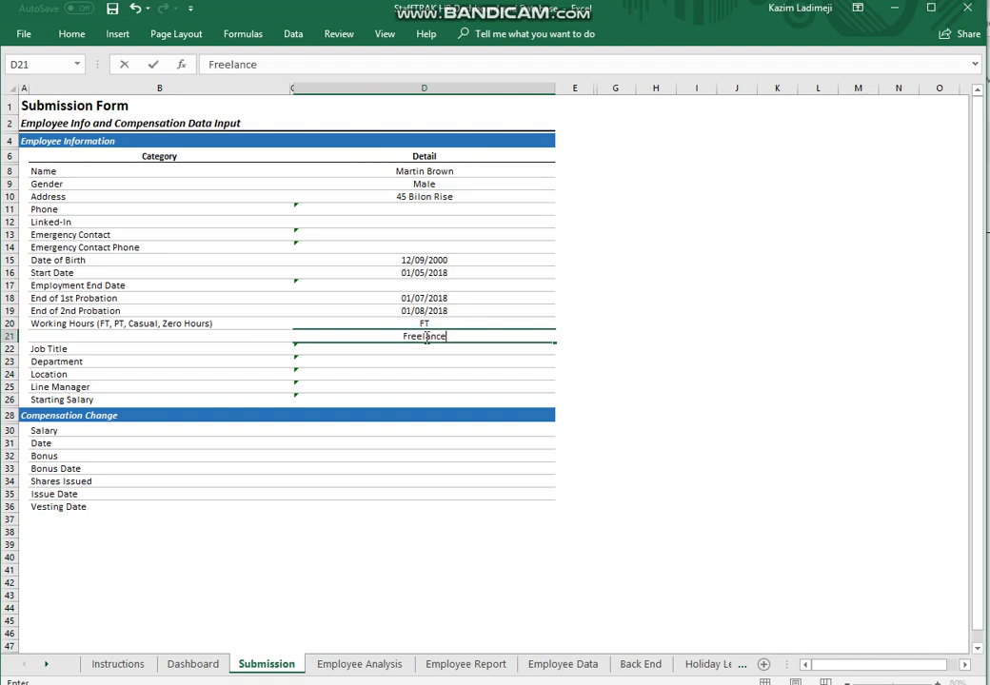
pyautogui.click(647, 310)
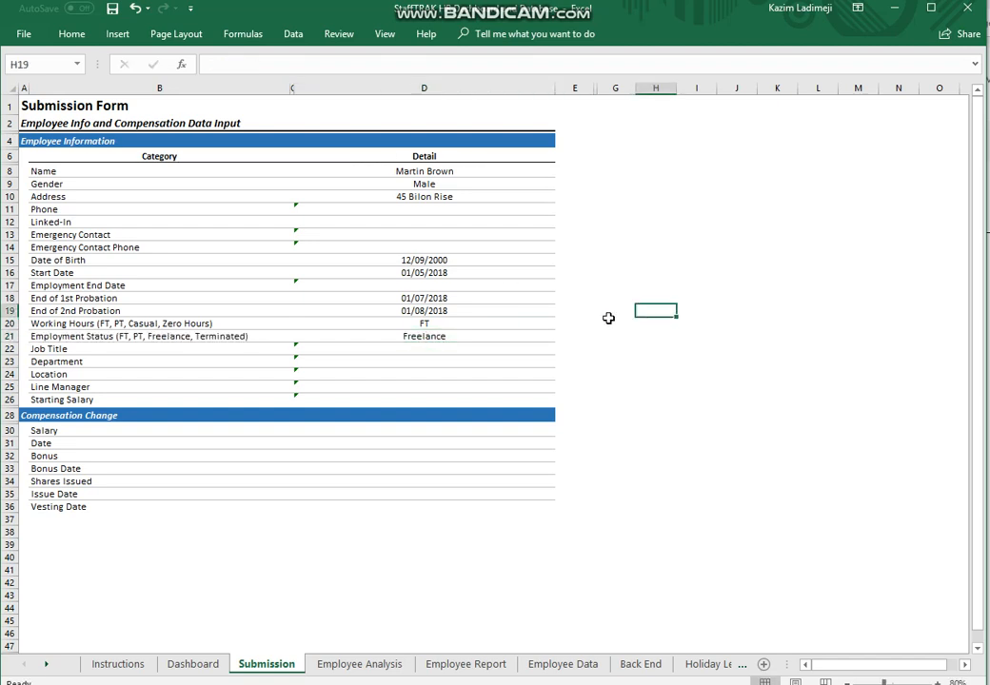
# Enter Coder as the employee's Job Title and Technology as the Department.
pyautogui.click(443, 349)
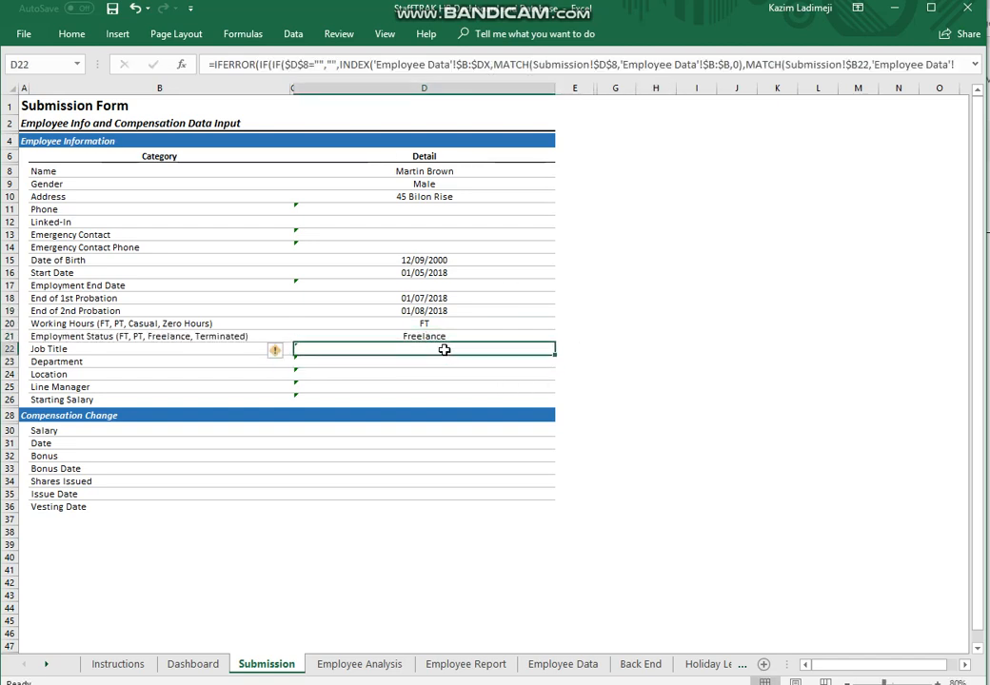
pyautogui.write('Coder')
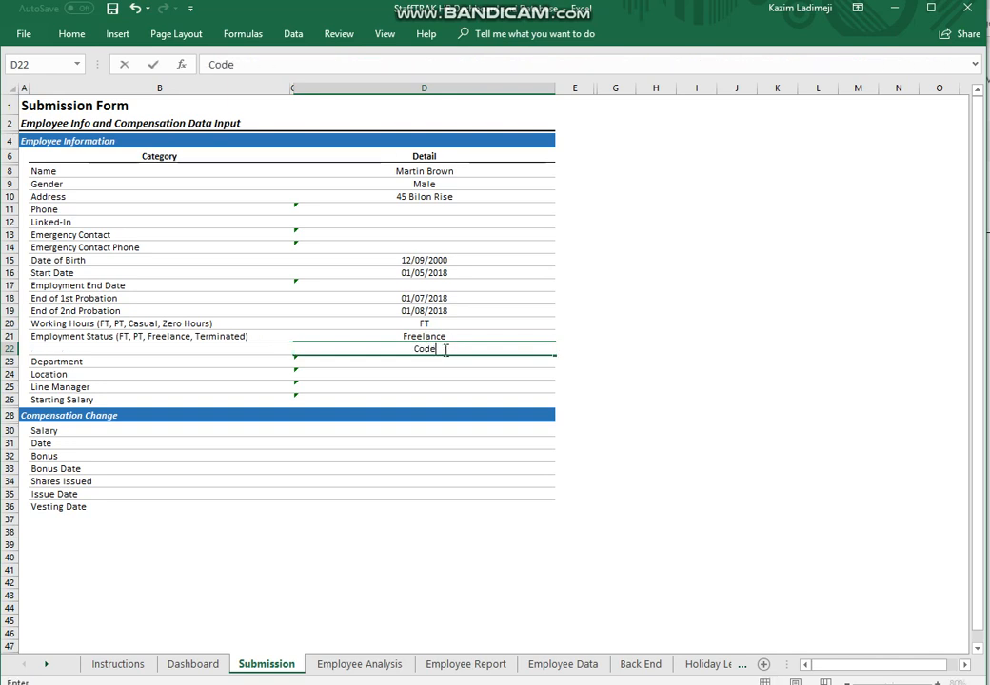
pyautogui.click(683, 360)
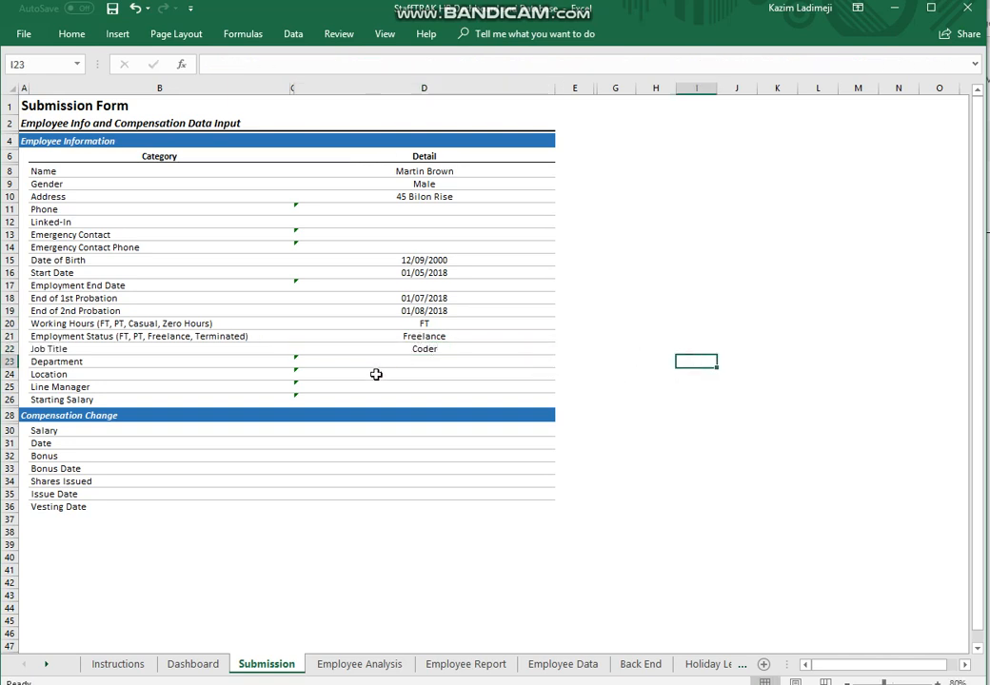
pyautogui.click(443, 362)
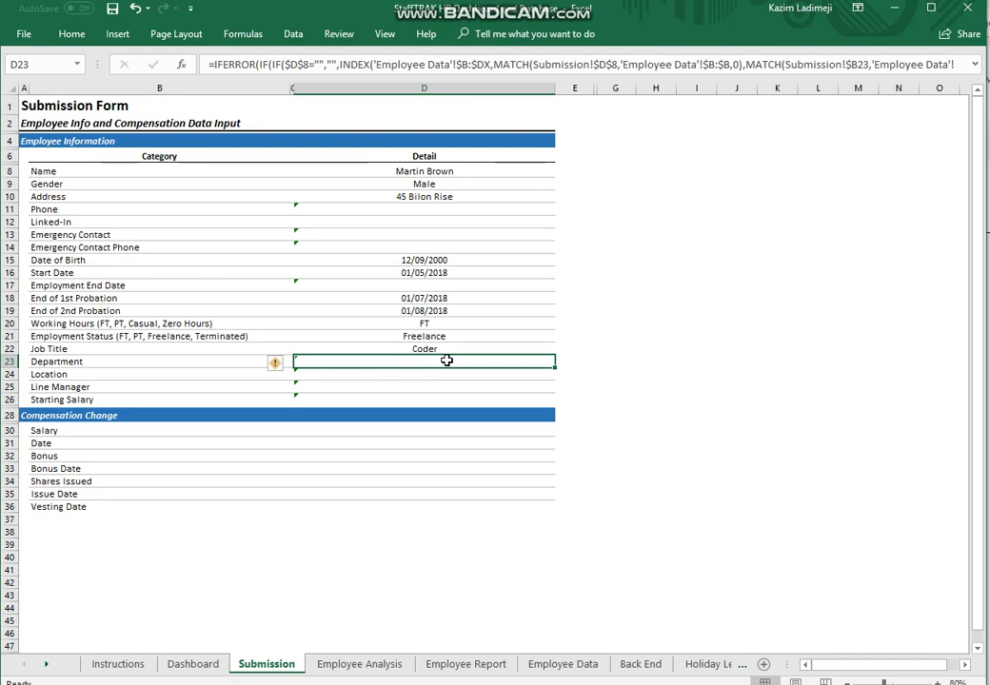
pyautogui.write('Tech')
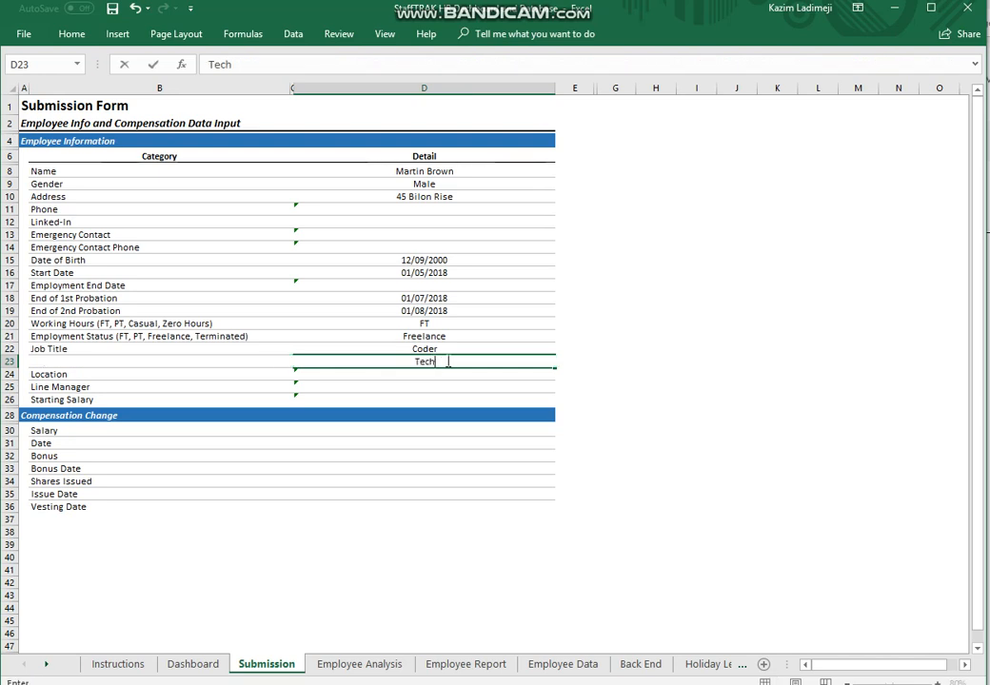
pyautogui.write('nology')
pyautogui.click(702, 521)
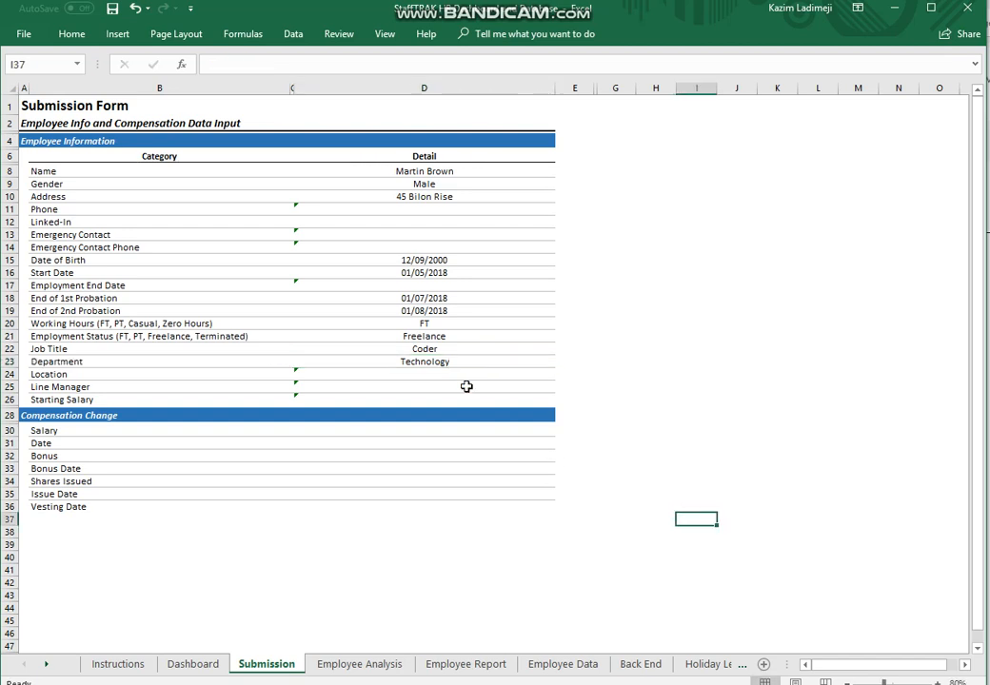
# Set the employee's Location to Stroud and fill in the line manager's full name.
pyautogui.click(474, 375)
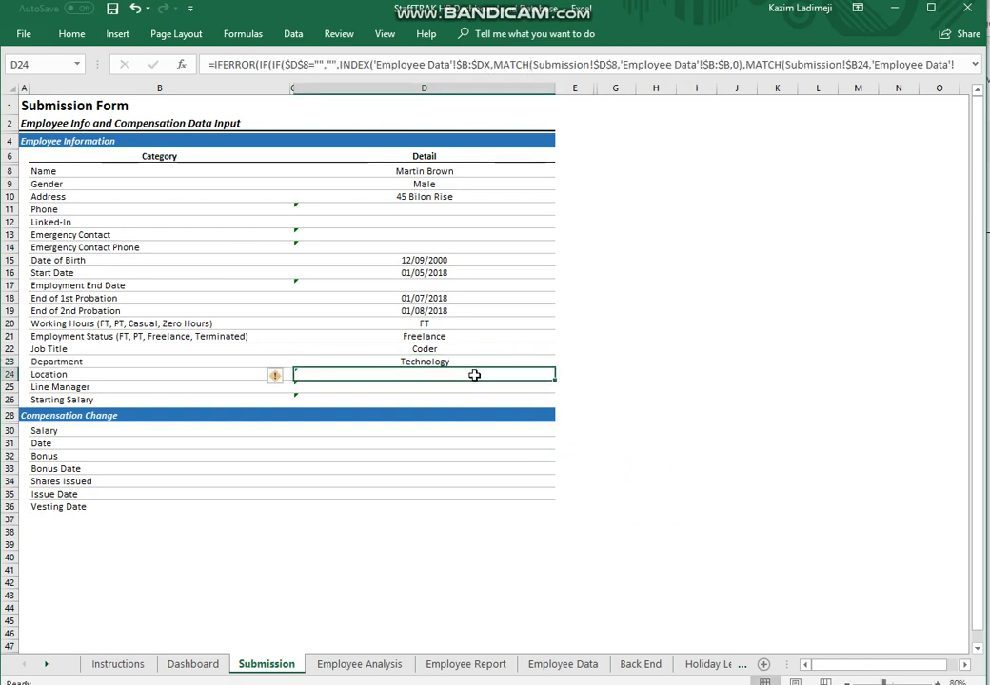
pyautogui.write('Stroud')
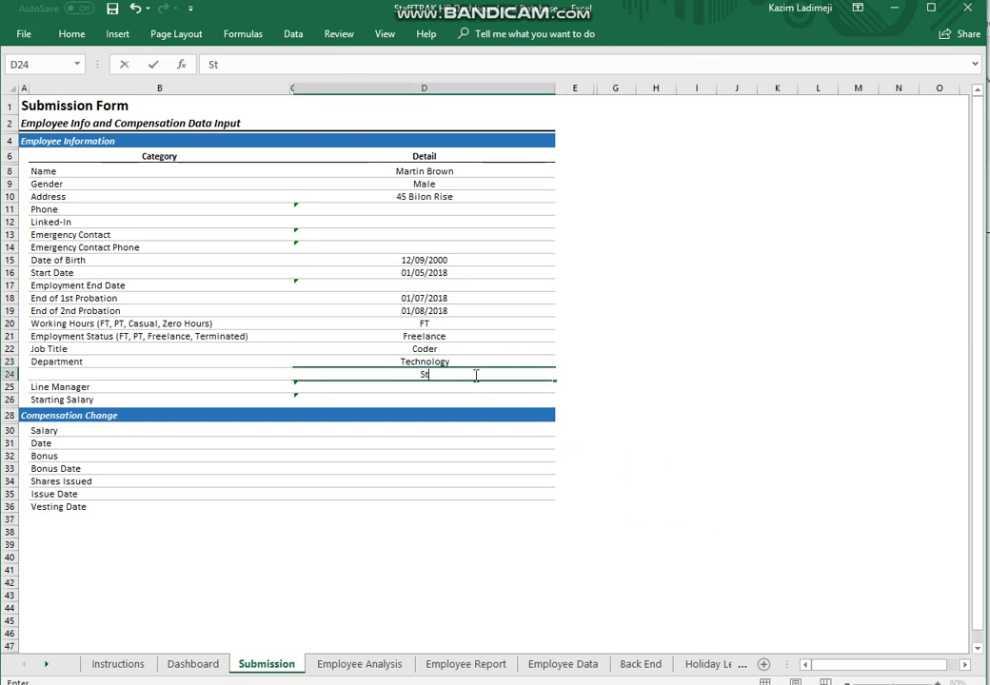
pyautogui.click(569, 455)
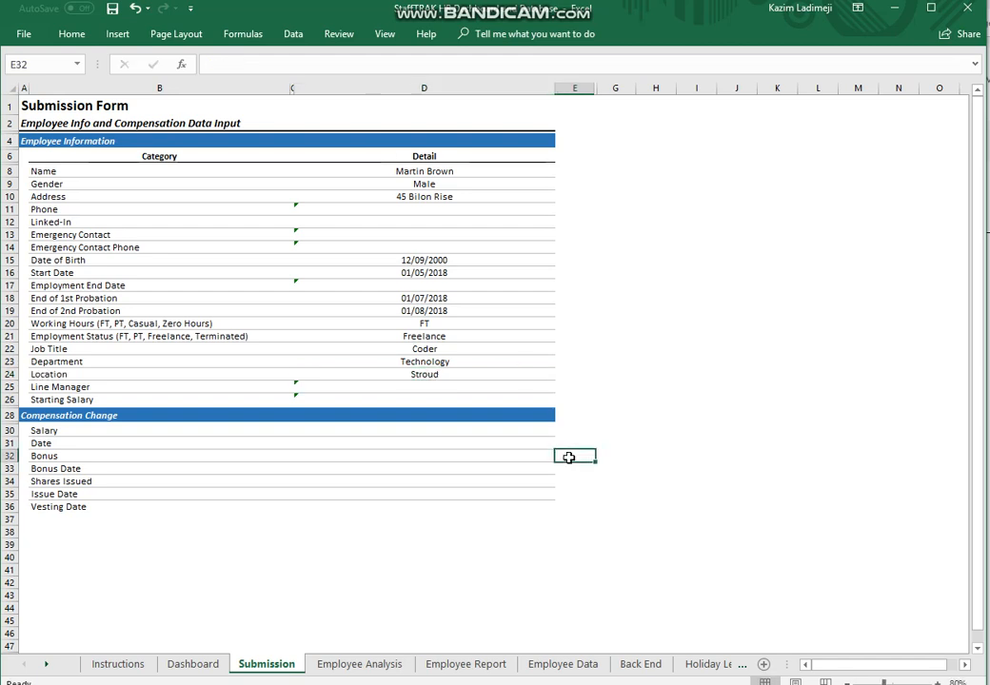
pyautogui.click(381, 375)
pyautogui.click(369, 384)
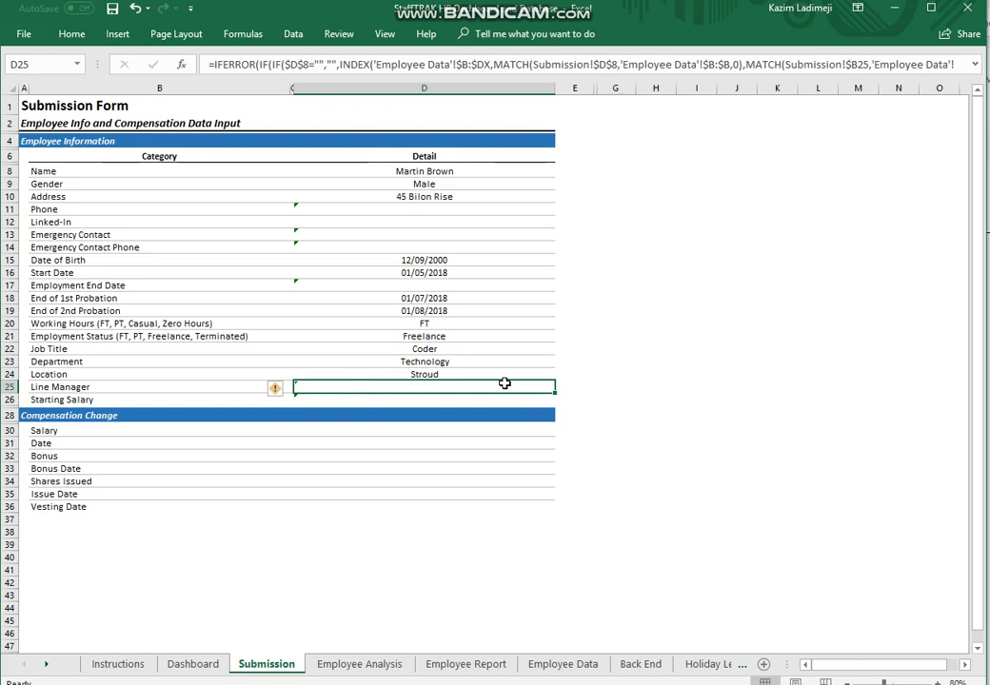
pyautogui.write('Bruce ban')
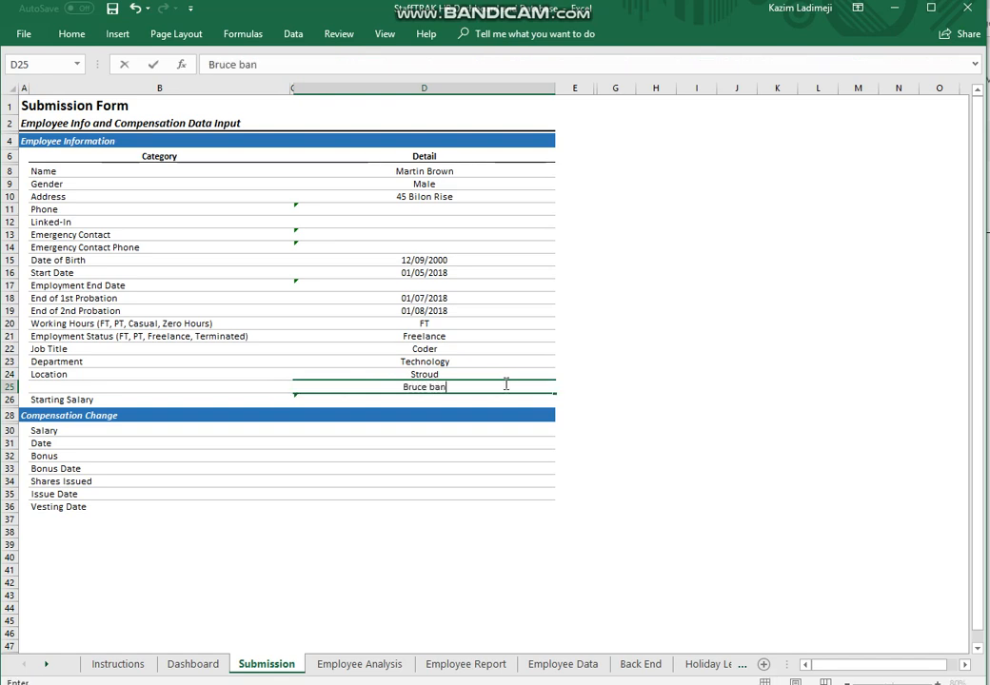
pyautogui.write('ner')
pyautogui.click(513, 580)
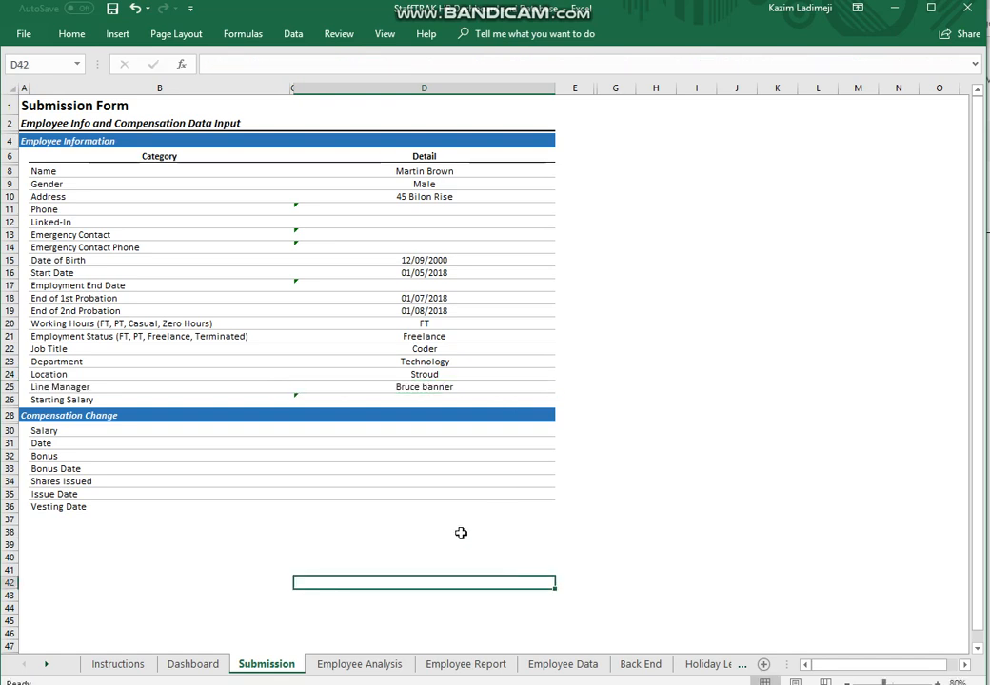
# Enter £25000 as the employee's Starting Salary.
pyautogui.click(490, 399)
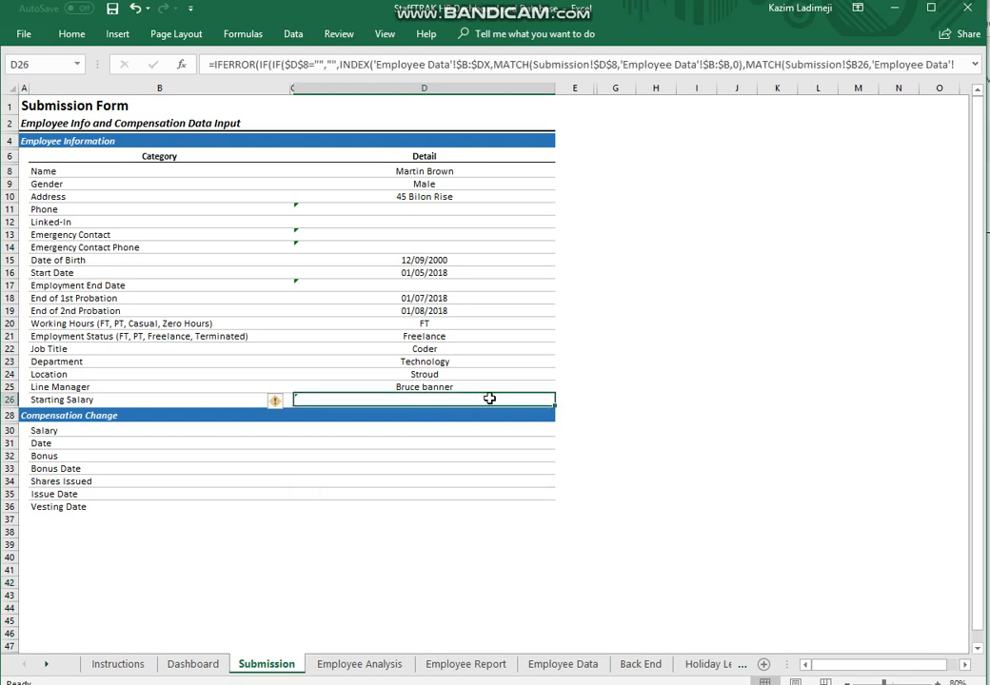
pyautogui.write('£25000')
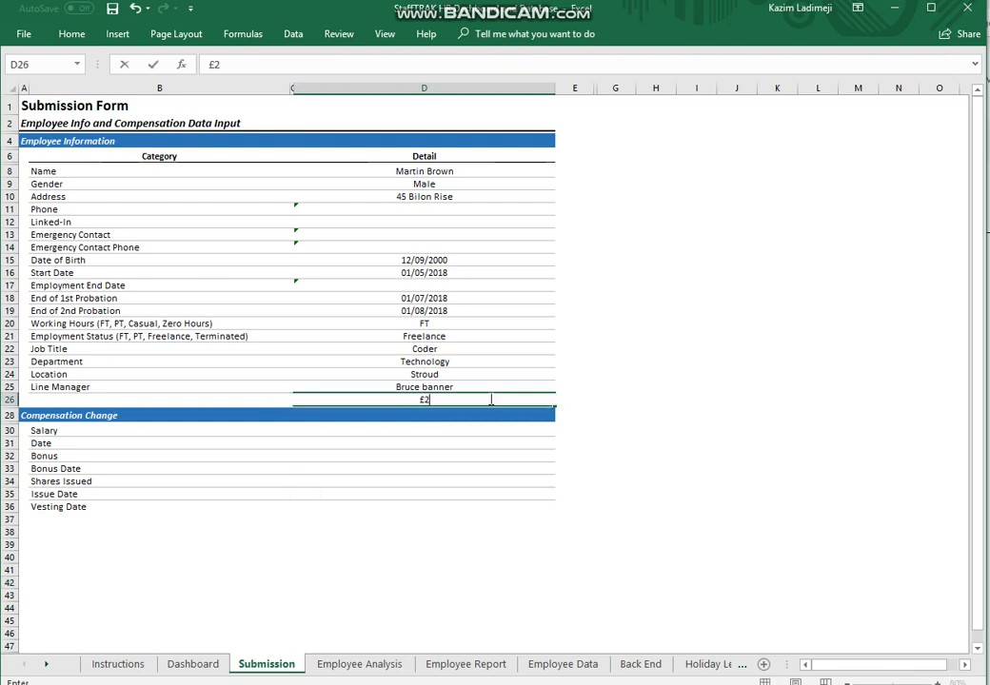
pyautogui.click(638, 548)
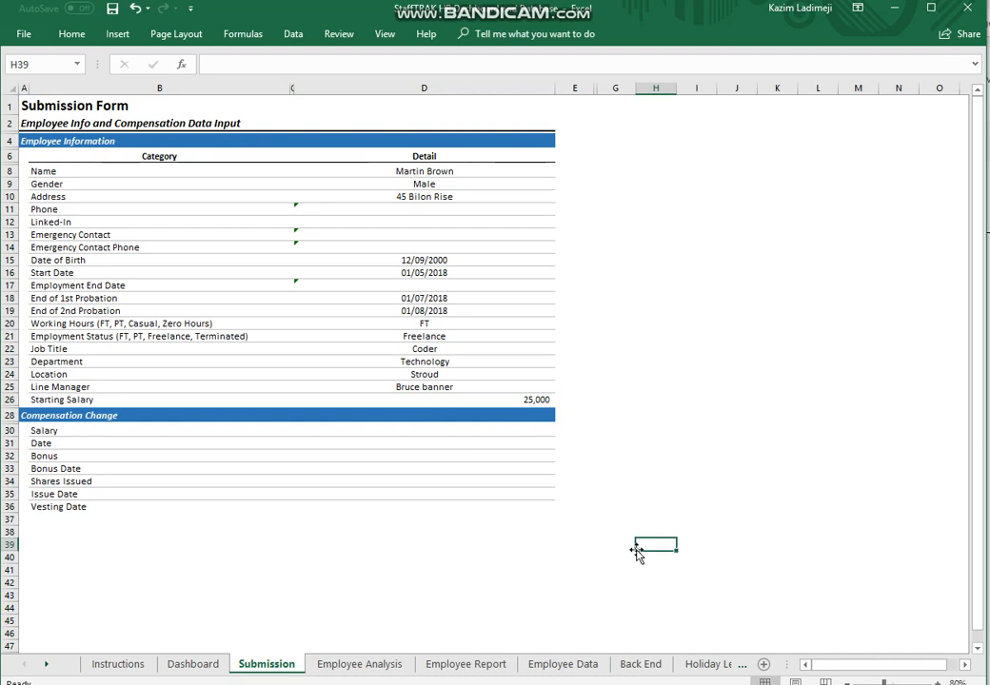
# Submit the completed employee form to the database, leaving the Compensation Change fields blank.
pyautogui.click(397, 403)
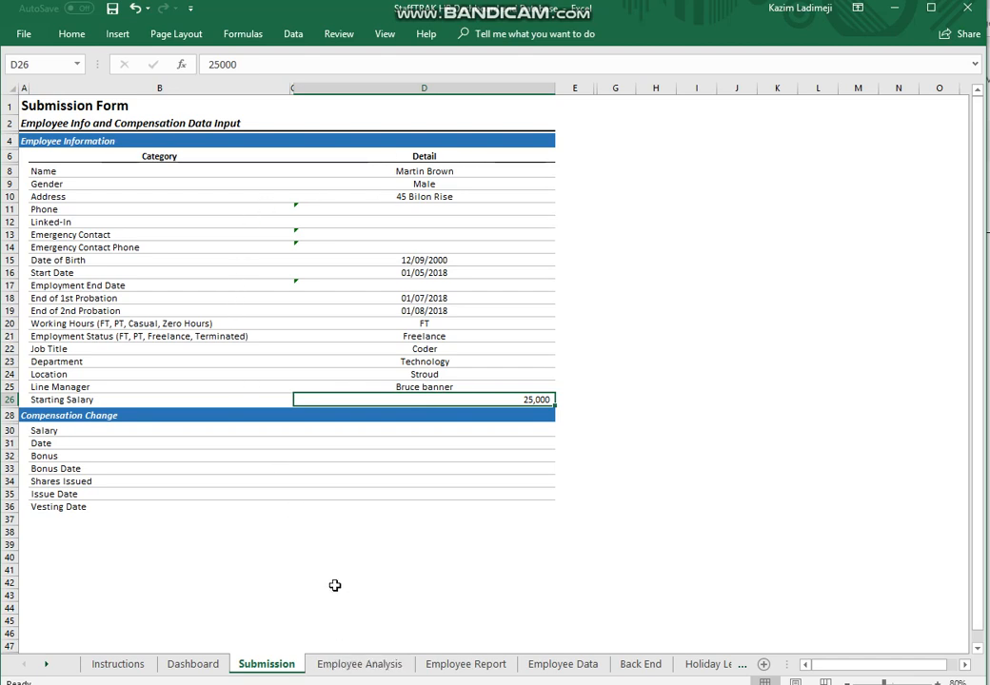
pyautogui.click(335, 488)
pyautogui.moveTo(977, 191); pyautogui.dragTo(967, 215)
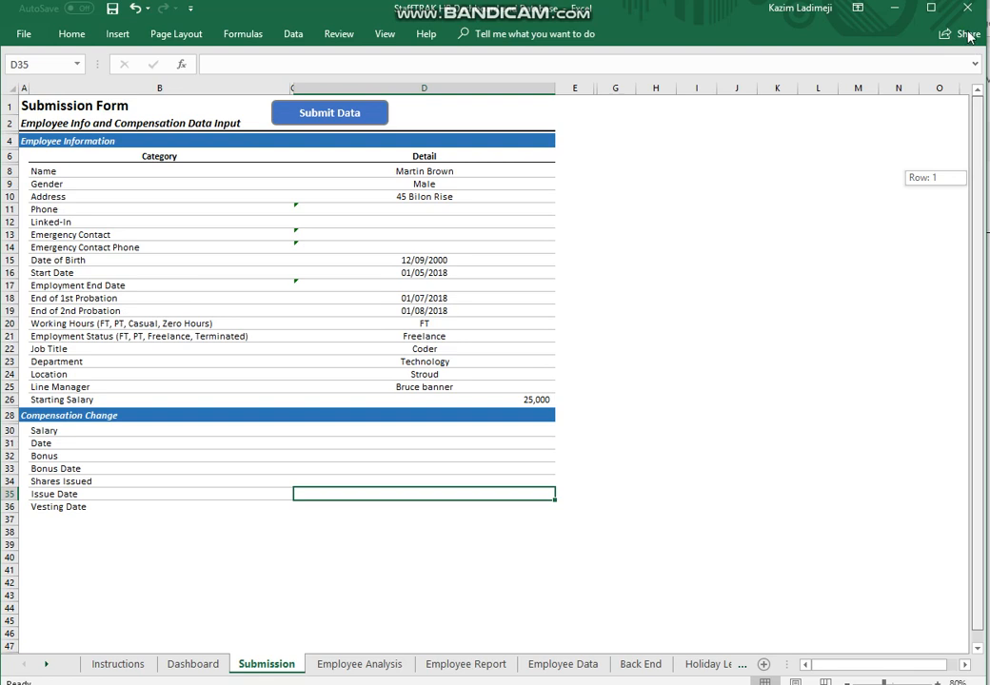
pyautogui.click(305, 116)
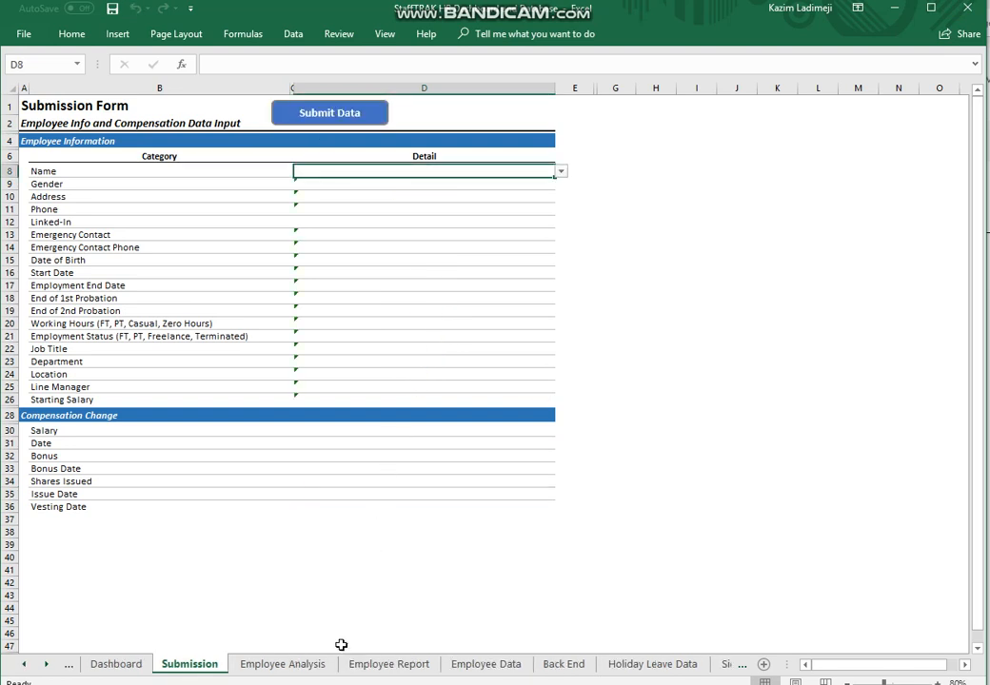
# Go to the Employee Analysis sheet and choose the newly submitted employee as the Name to analyse.
pyautogui.click(311, 670)
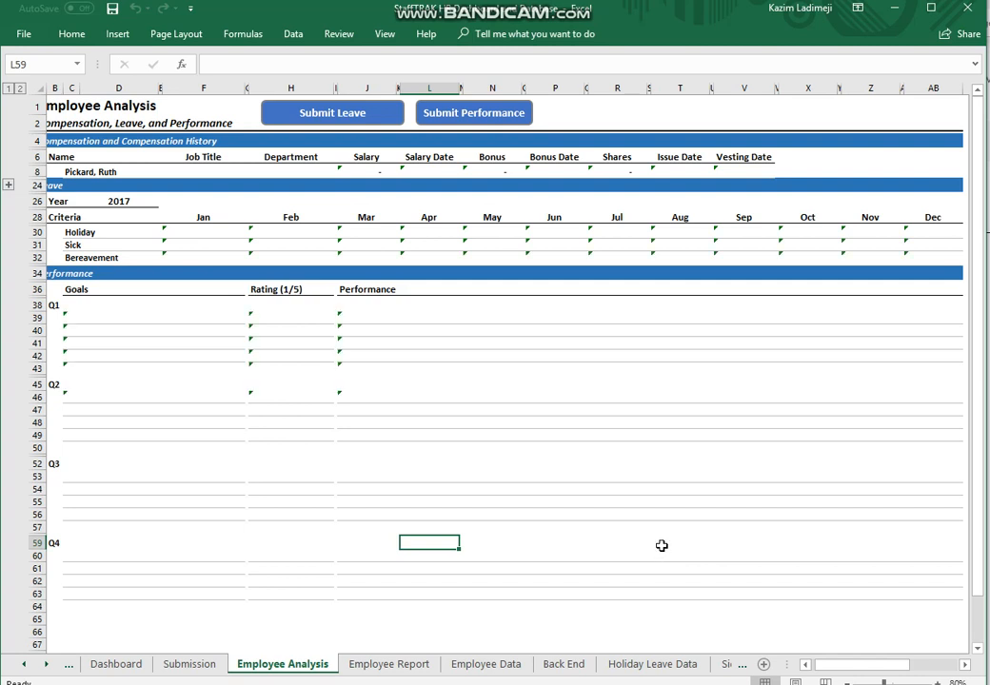
pyautogui.click(138, 171)
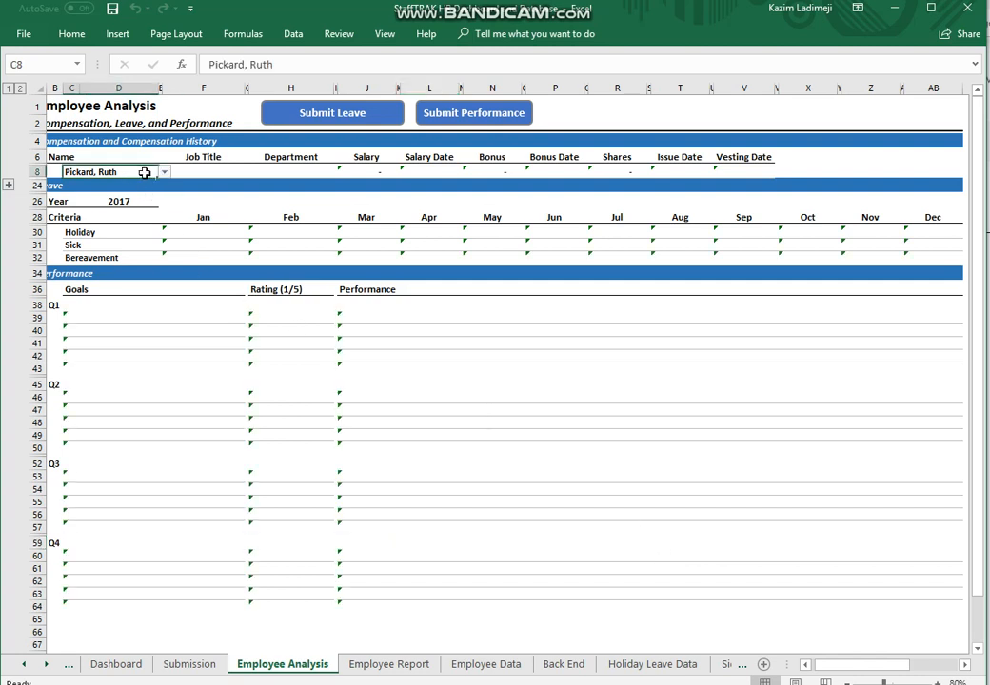
pyautogui.click(164, 172)
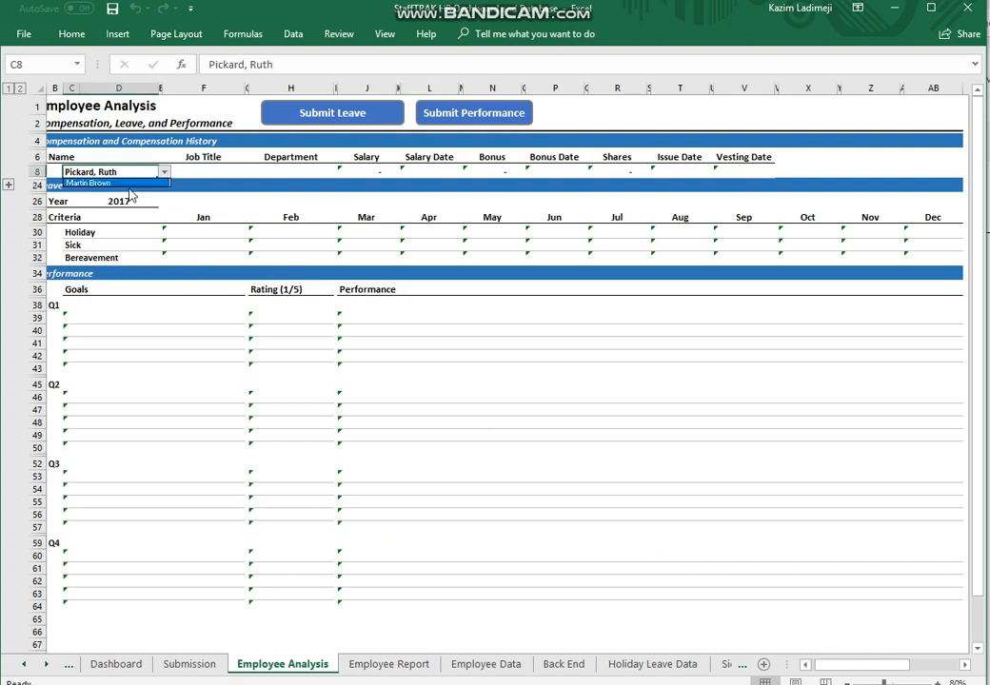
pyautogui.click(129, 184)
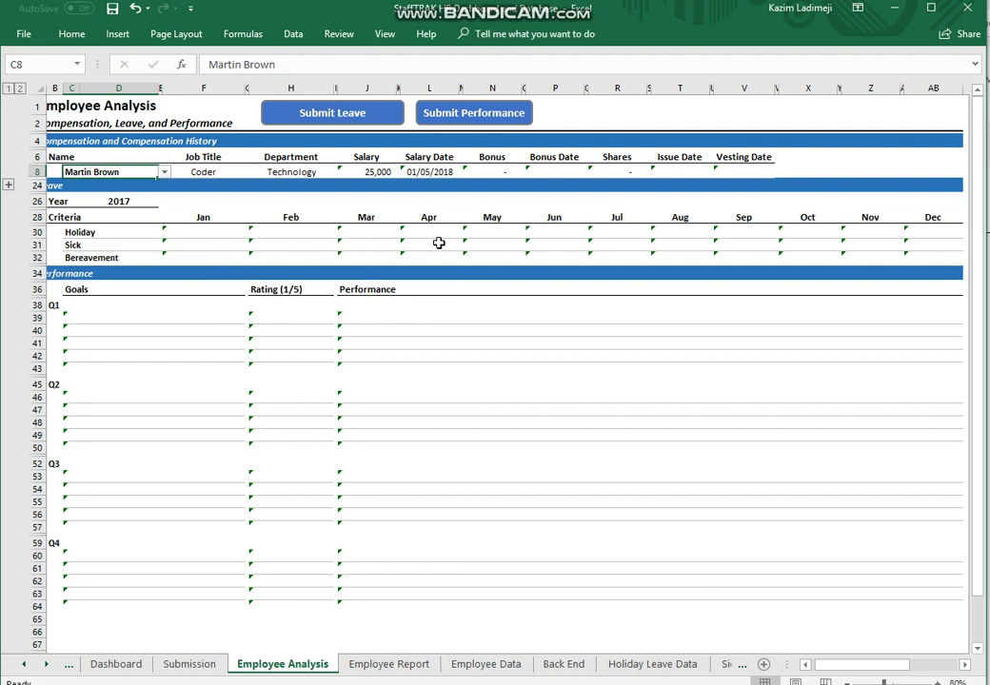
# Enter the employee's 2017 Holiday leave as 3 days for May and 4 days for June.
pyautogui.click(519, 234)
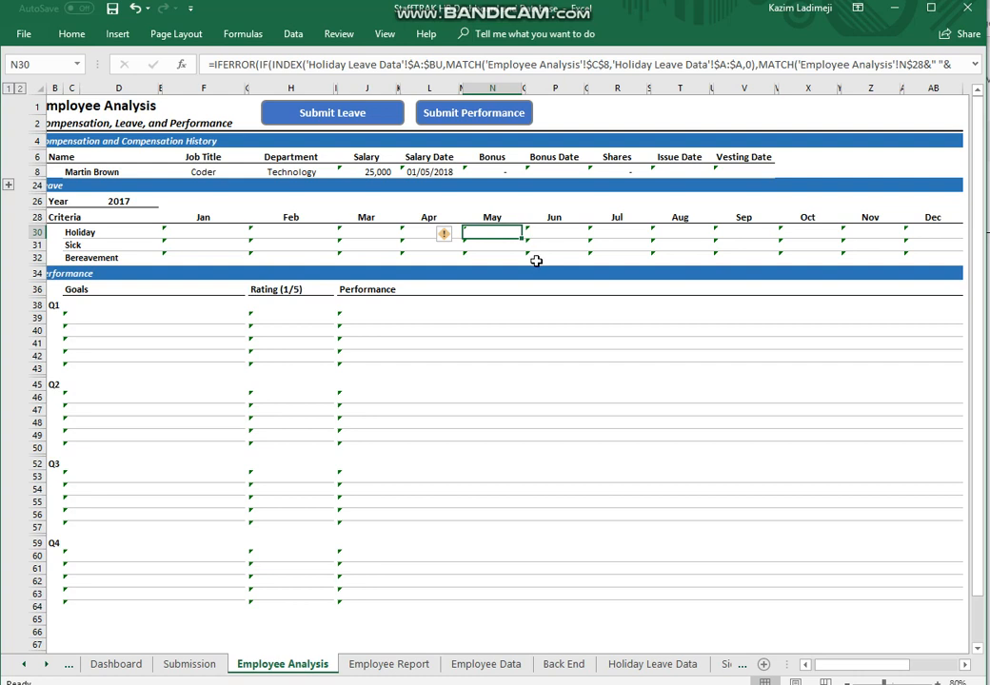
pyautogui.write('3')
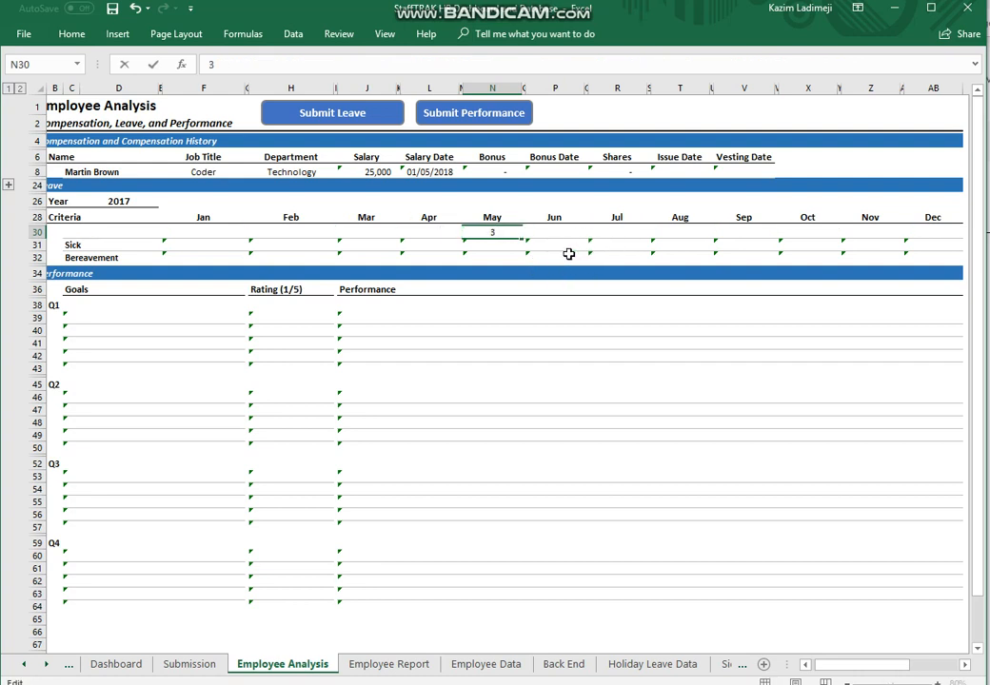
pyautogui.click(568, 254)
pyautogui.click(576, 235)
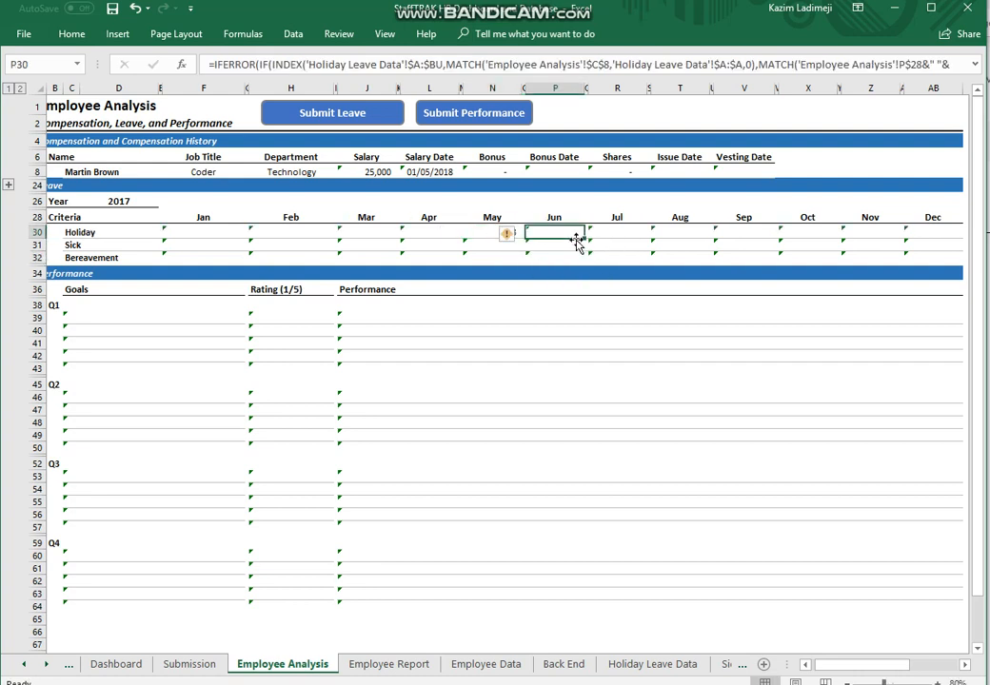
pyautogui.write('4')
pyautogui.click(488, 257)
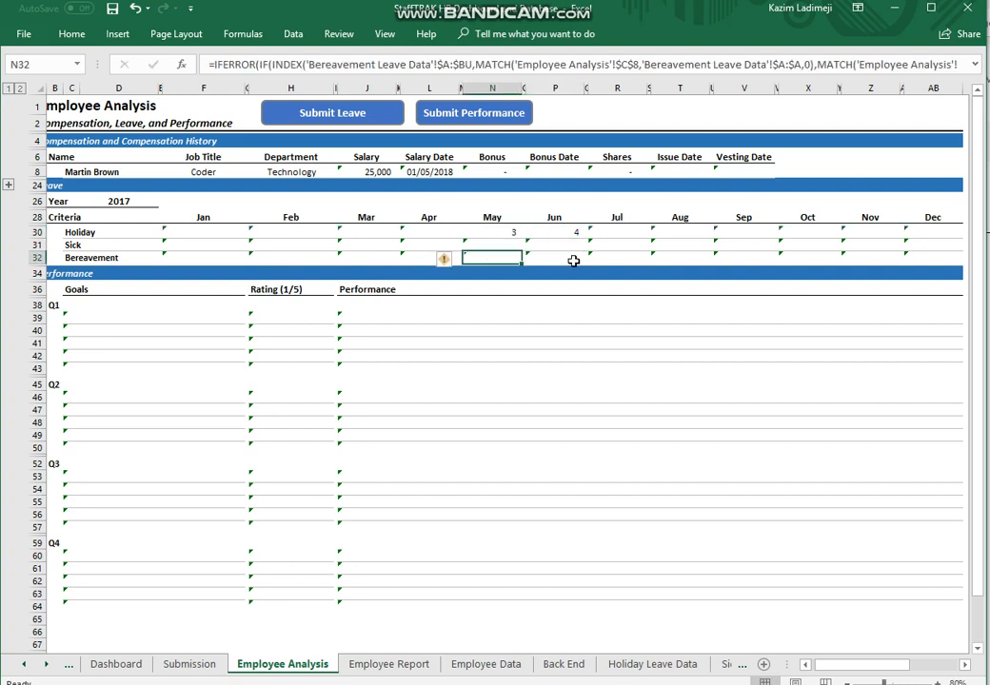
# Enter 2 days of Sick leave for May in the employee's 2017 Leave table.
pyautogui.click(505, 246)
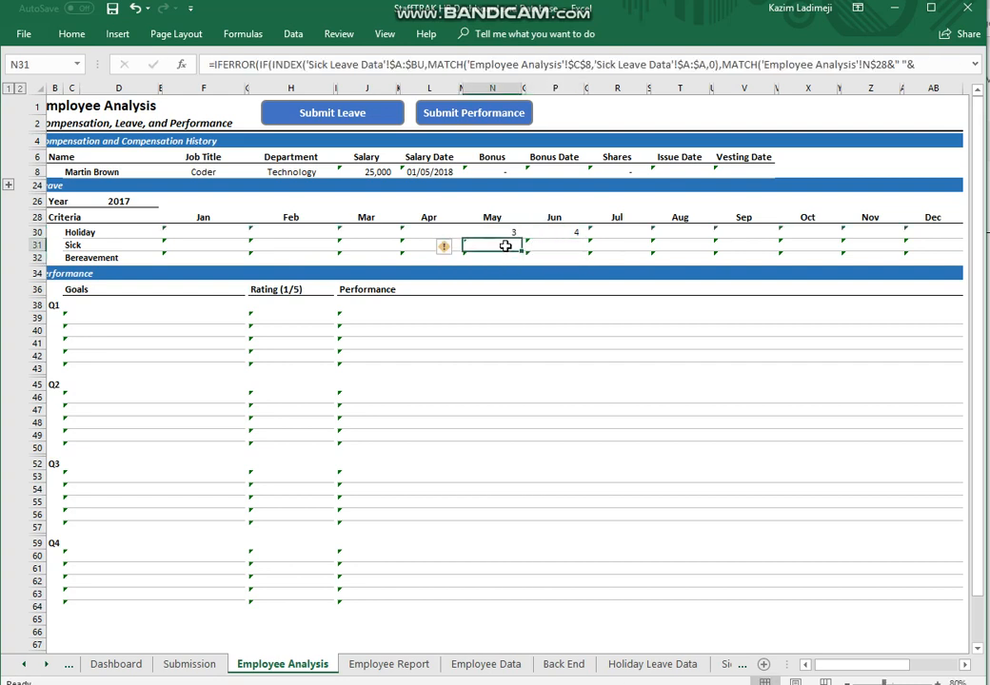
pyautogui.write('2')
pyautogui.press('F2')
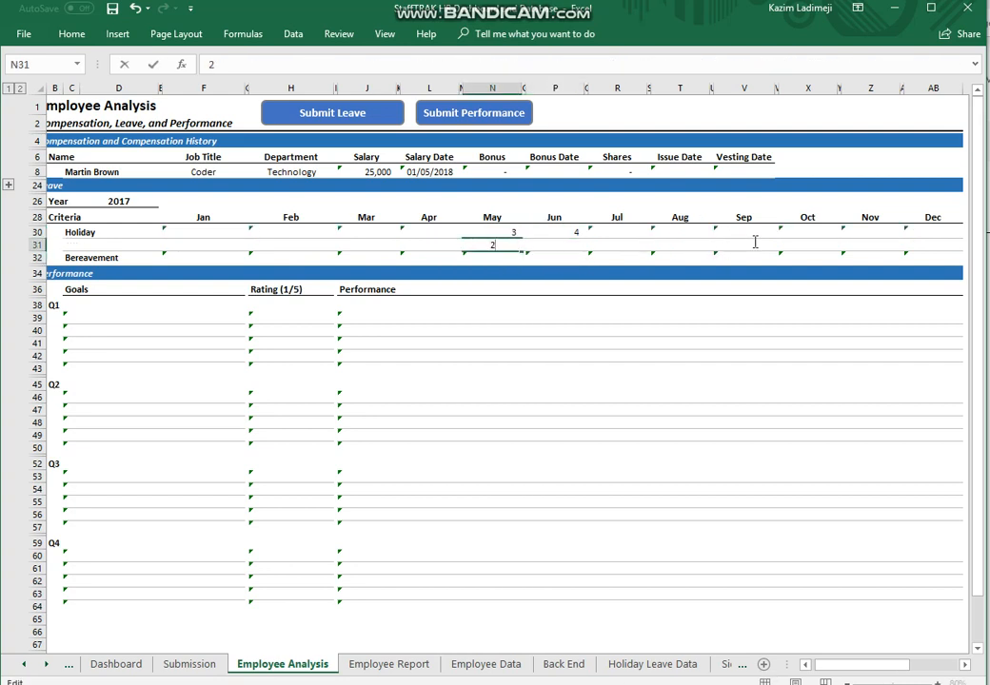
pyautogui.click(653, 255)
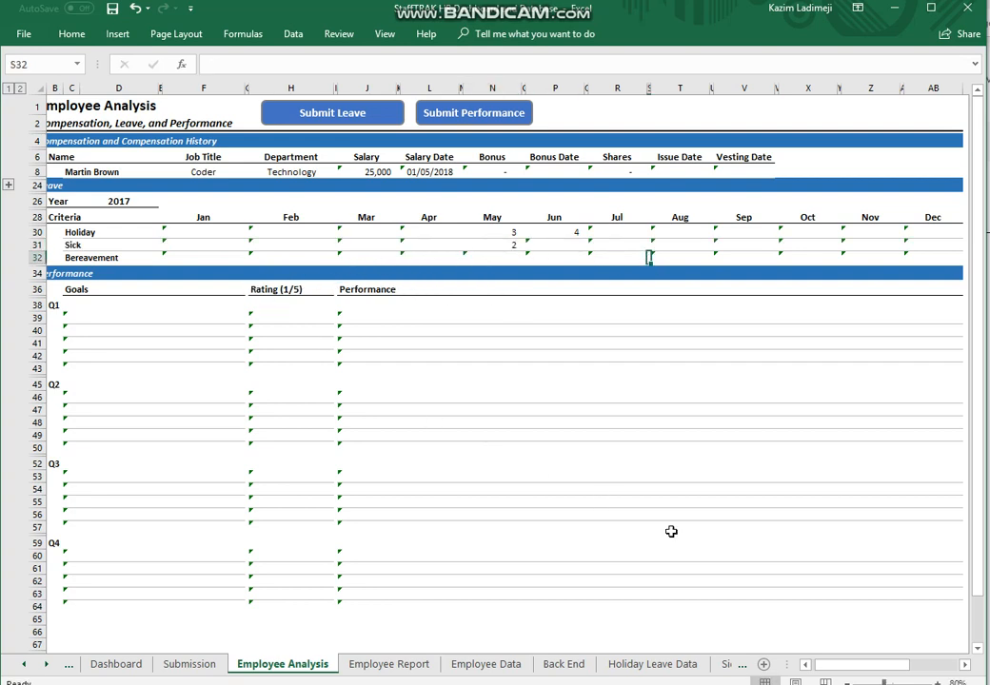
# Submit the employee's leave entries to the database.
pyautogui.click(159, 318)
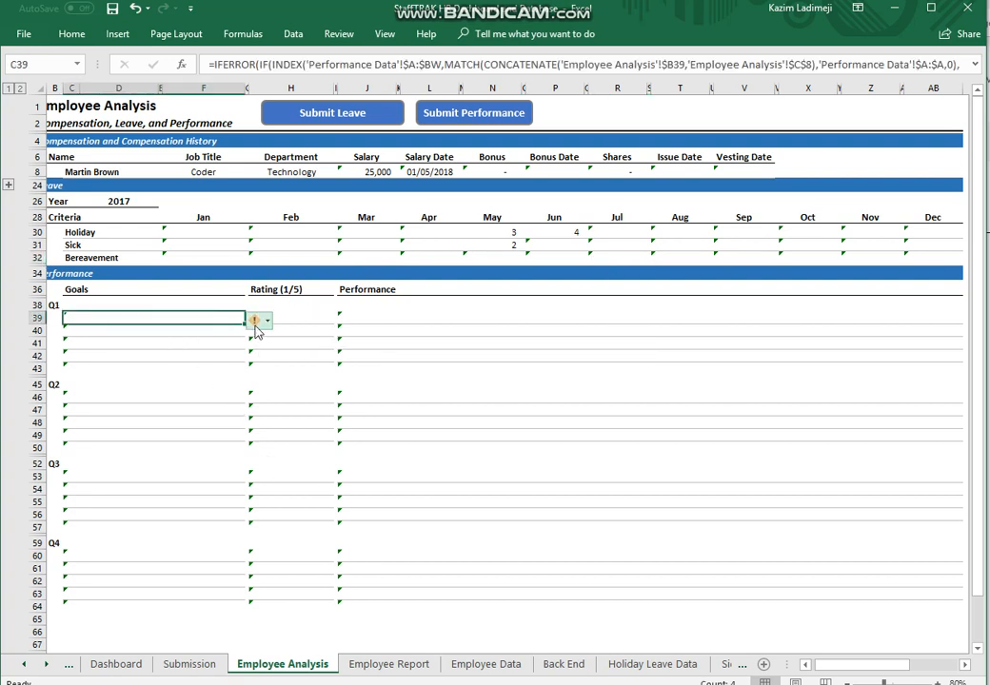
pyautogui.moveTo(263, 331)
pyautogui.click(150, 409)
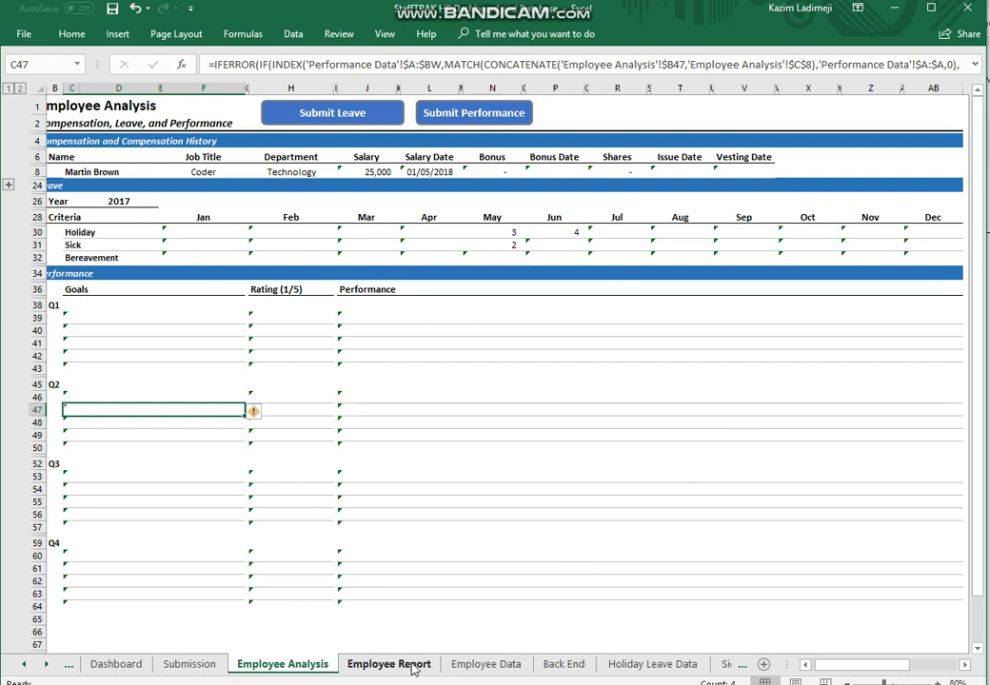
pyautogui.click(341, 114)
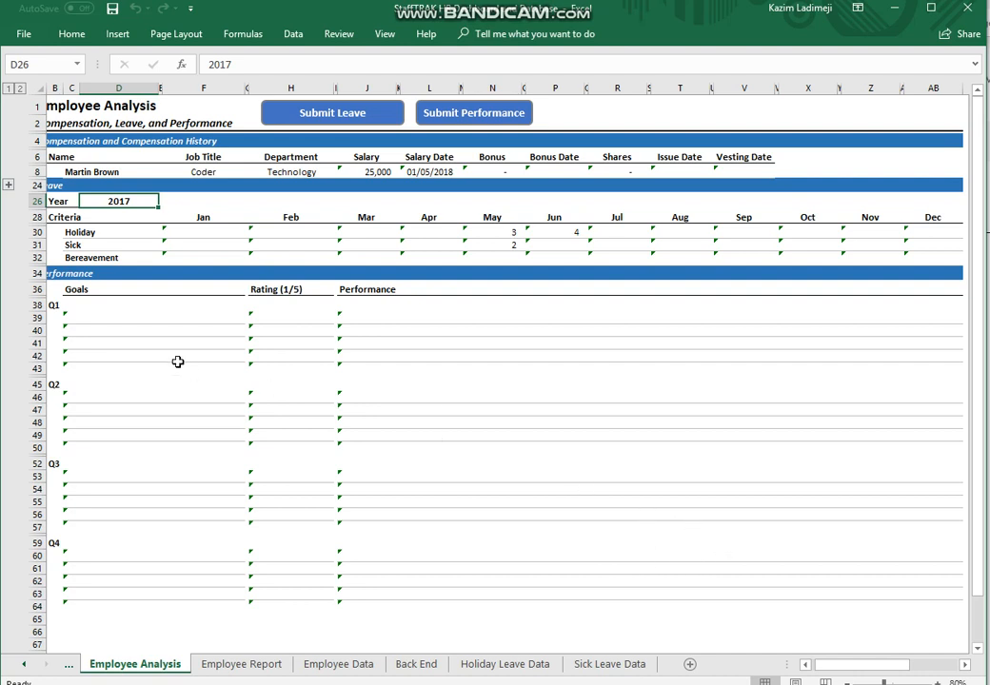
# Enter "Project Completed on Time" as the employee's first Q1 goal in the Performance section.
pyautogui.click(137, 305)
pyautogui.click(103, 317)
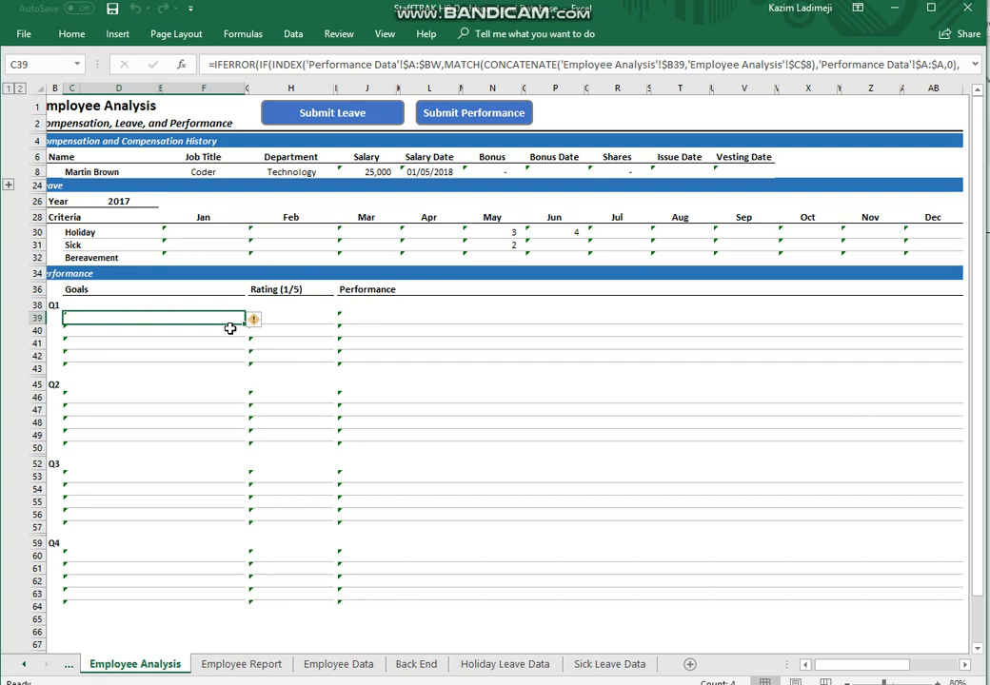
pyautogui.write('Project Completed')
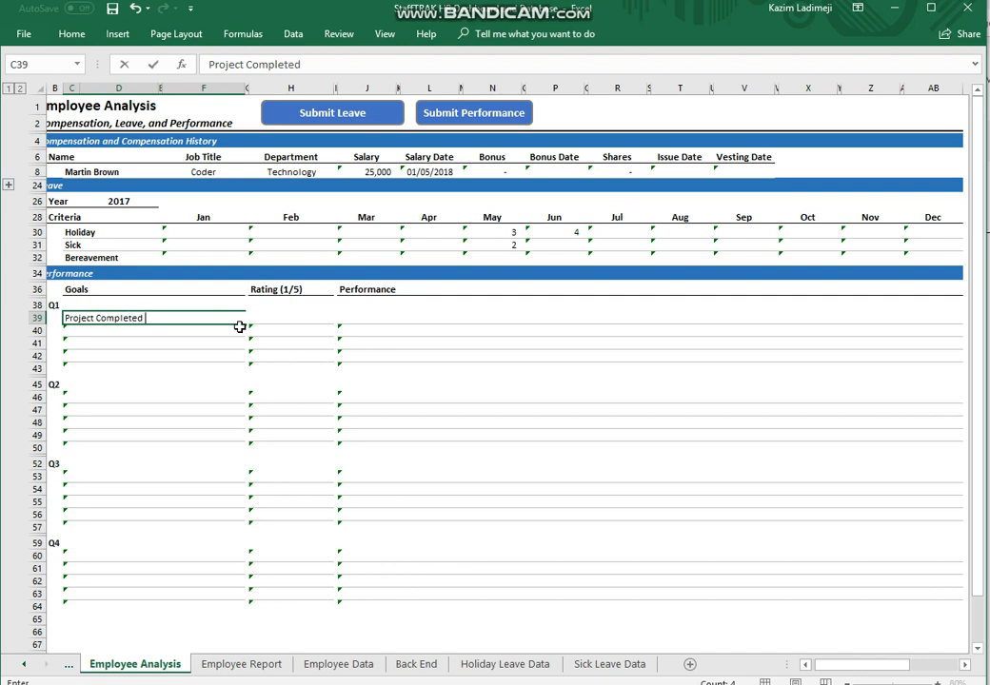
pyautogui.write('ime')
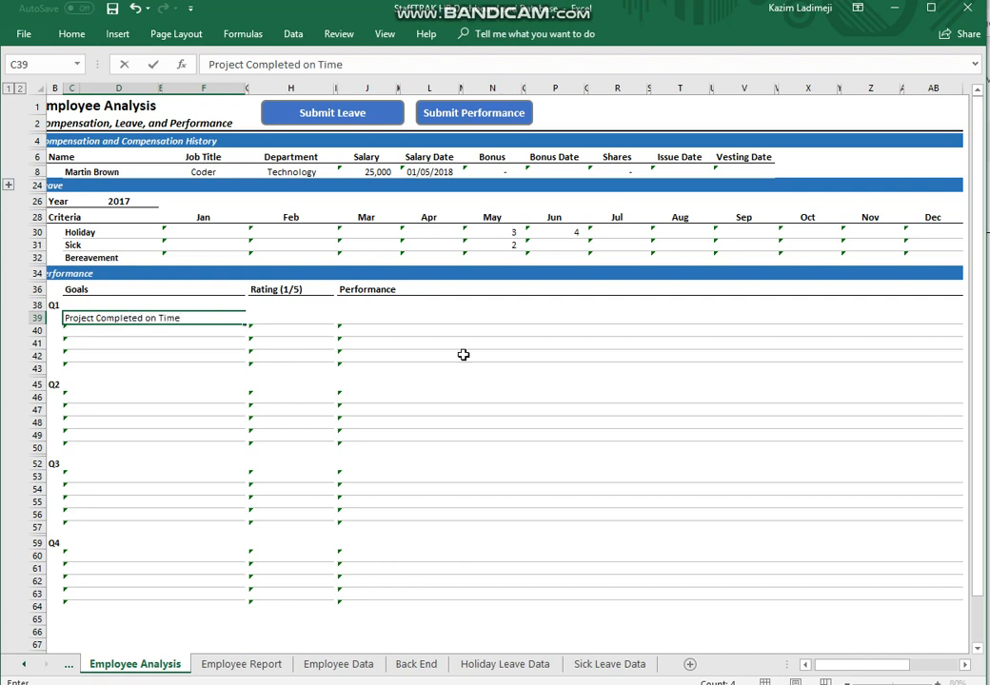
pyautogui.click(298, 412)
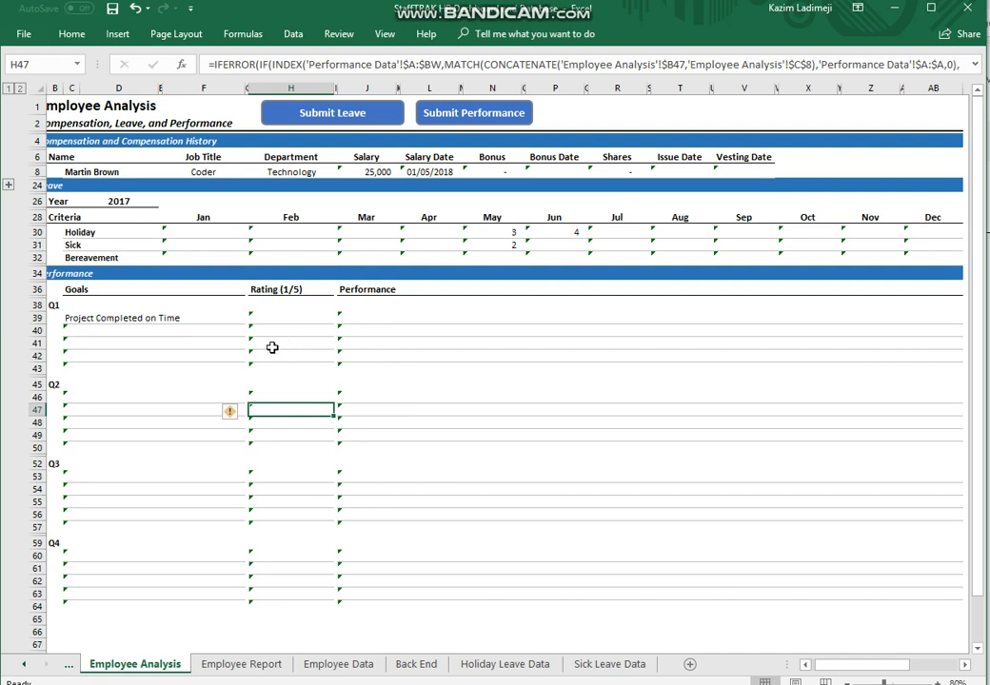
# Submit the employee's performance data with the Q1 goal, leaving its rating and performance comment blank.
pyautogui.click(310, 328)
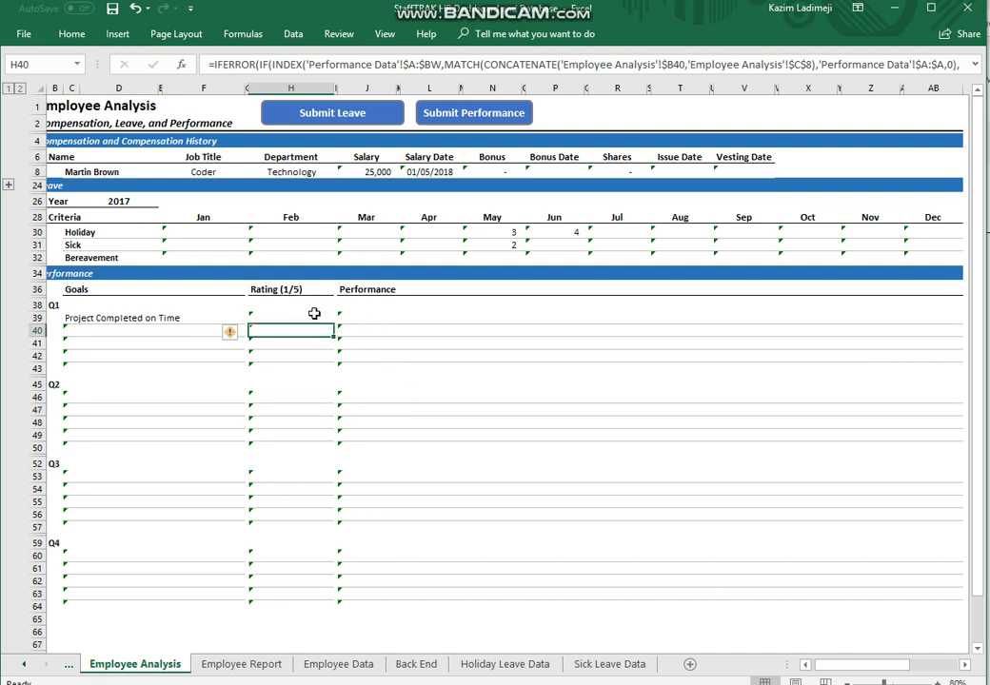
pyautogui.click(315, 315)
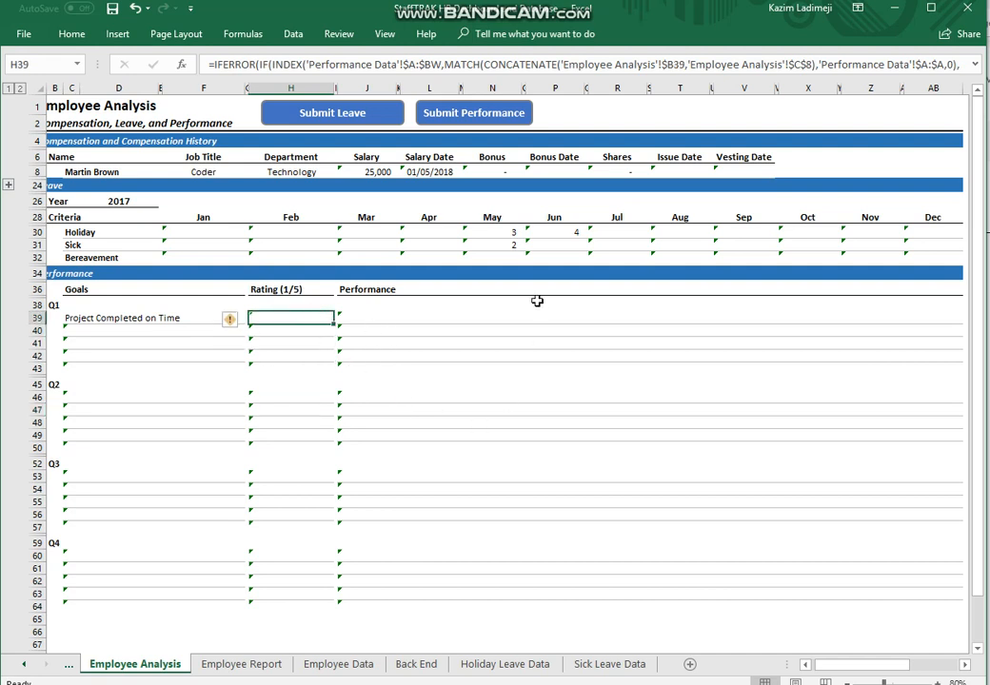
pyautogui.click(486, 116)
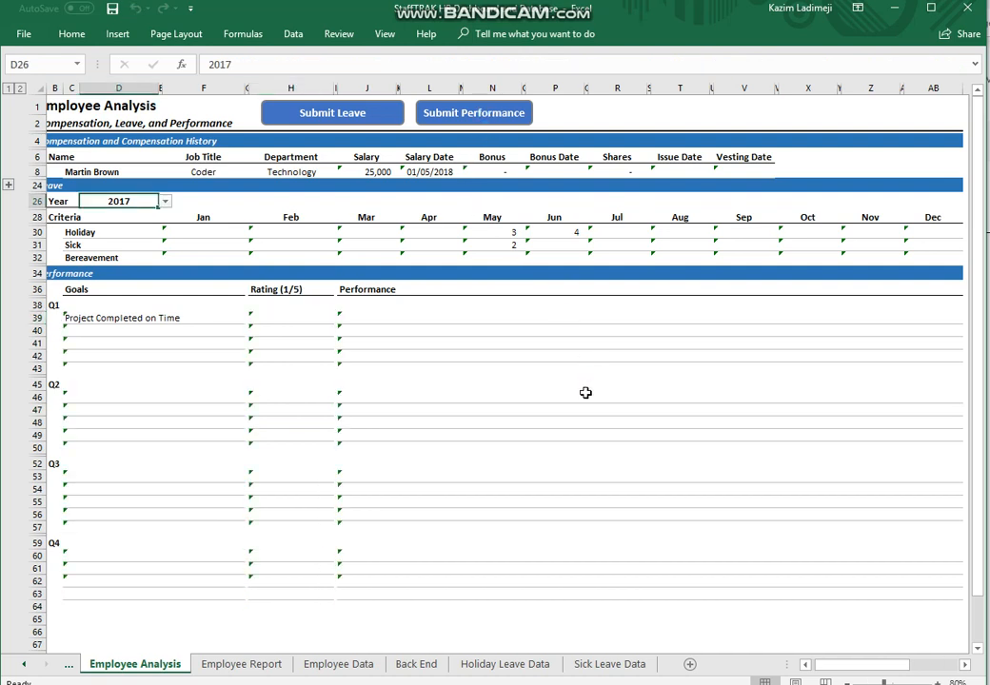
# Look briefly at the Employee Report sheet, return to Employee Analysis and set the first Q1 goal's Rating to 5.
pyautogui.click(258, 672)
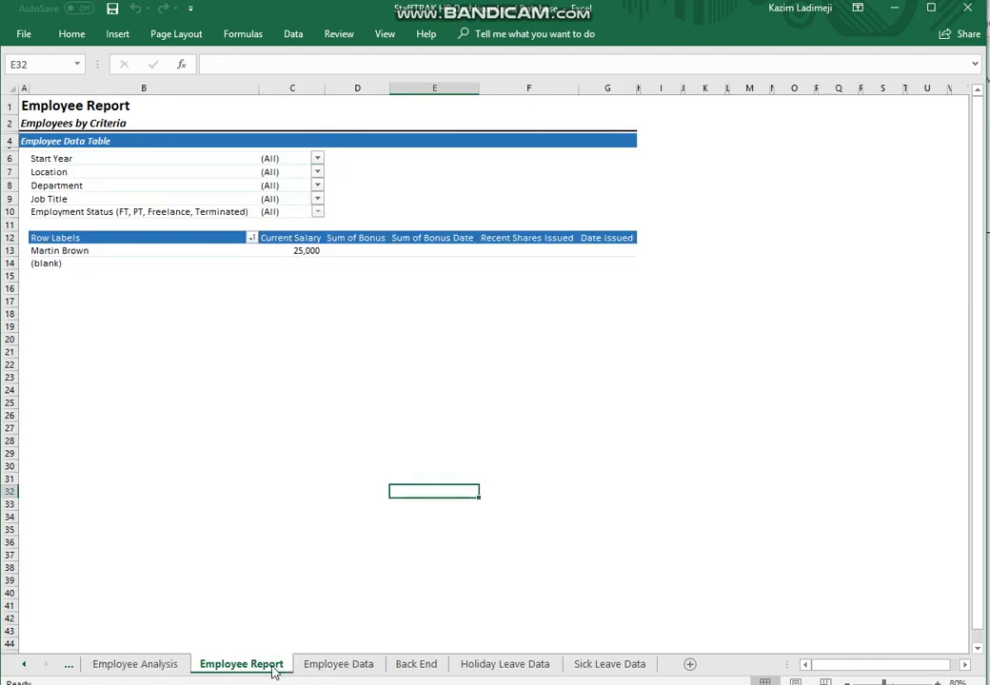
pyautogui.click(152, 667)
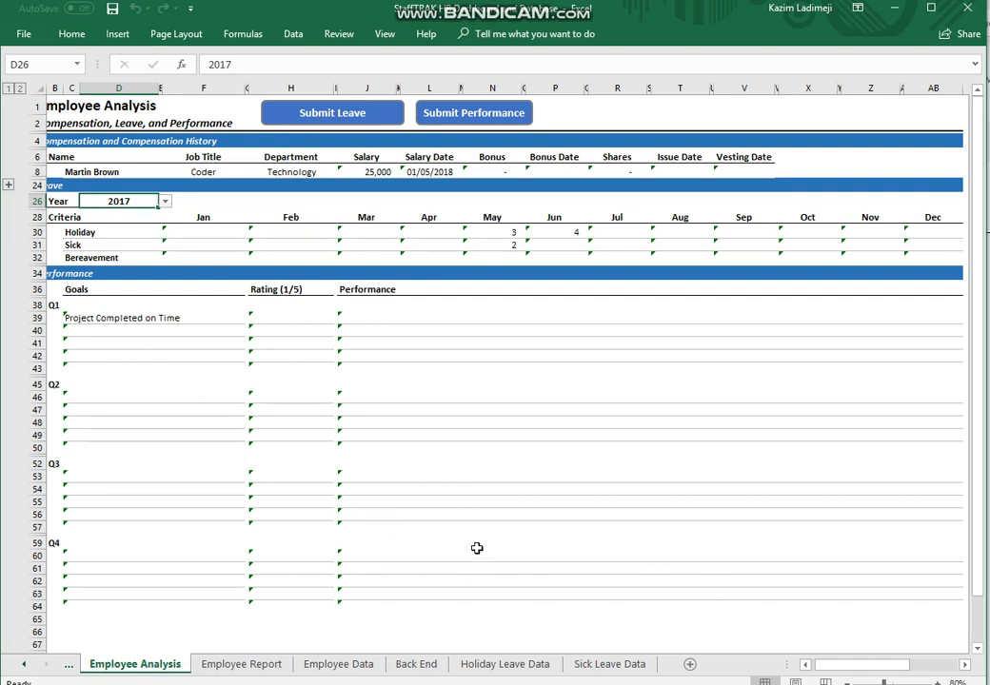
pyautogui.click(300, 318)
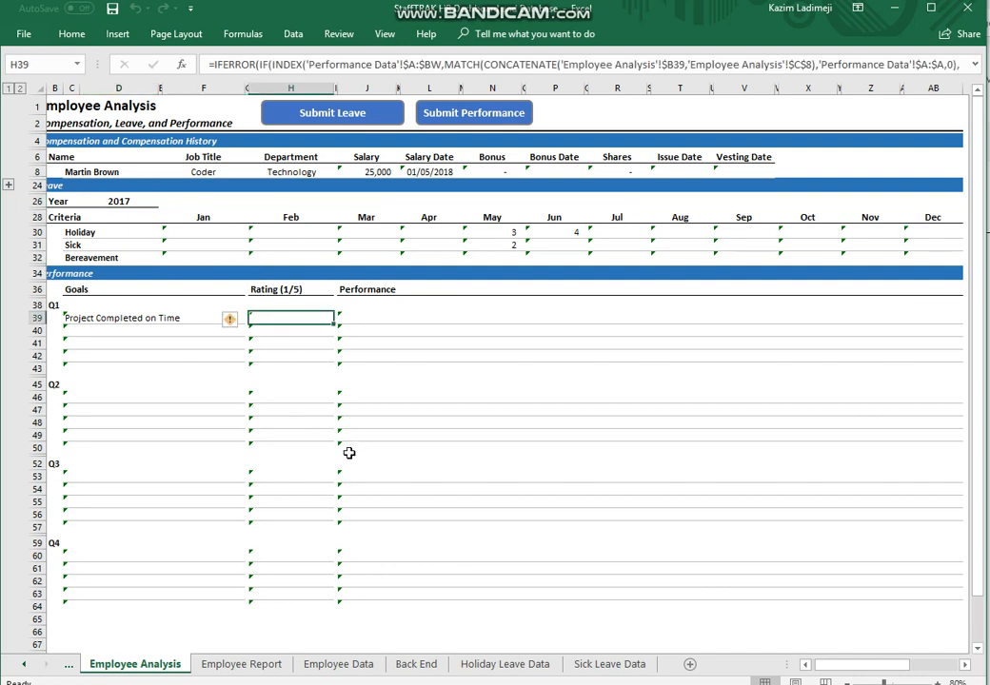
pyautogui.write('5')
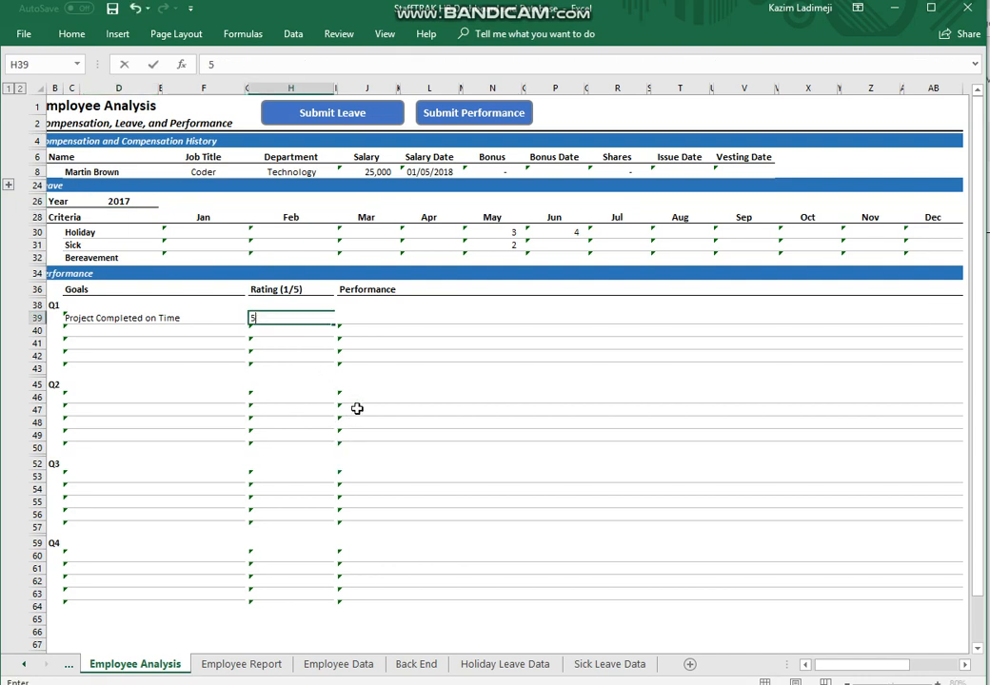
pyautogui.click(299, 422)
# Enter "All projects ccompleted on time" as the first Q1 goal's Performance comment and submit the performance data.
pyautogui.click(398, 324)
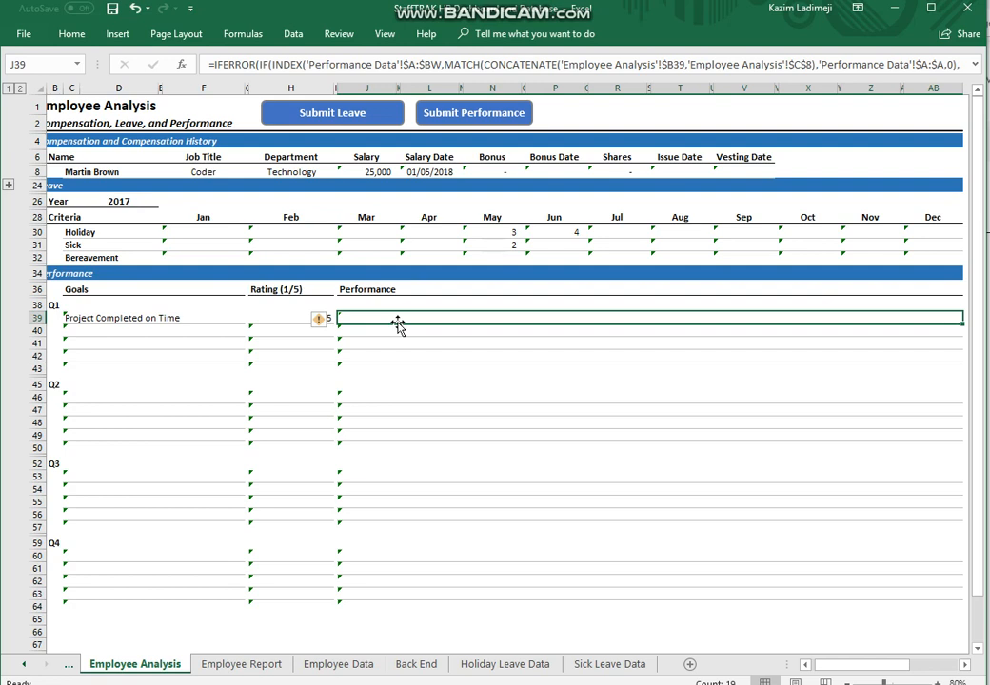
pyautogui.write('All')
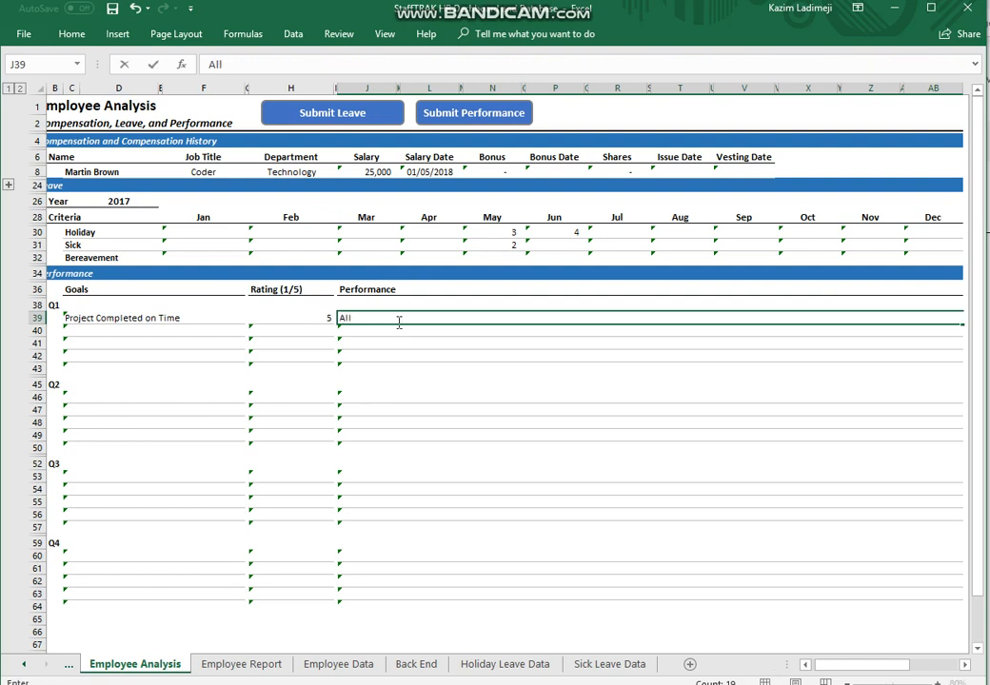
pyautogui.write(' projects ccompl')
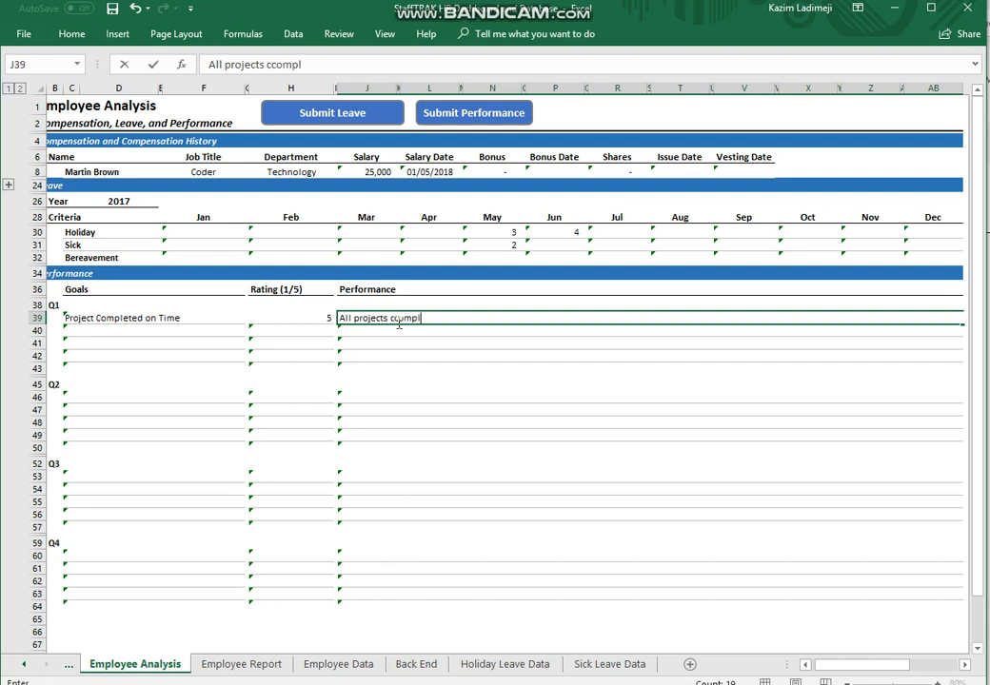
pyautogui.write('eted on time')
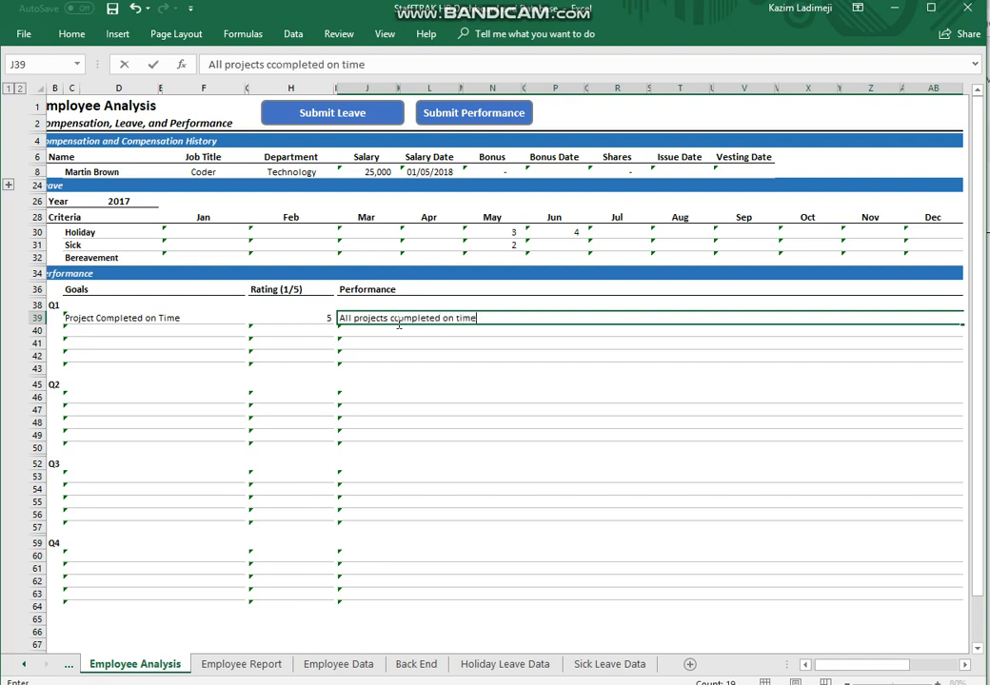
pyautogui.click(471, 399)
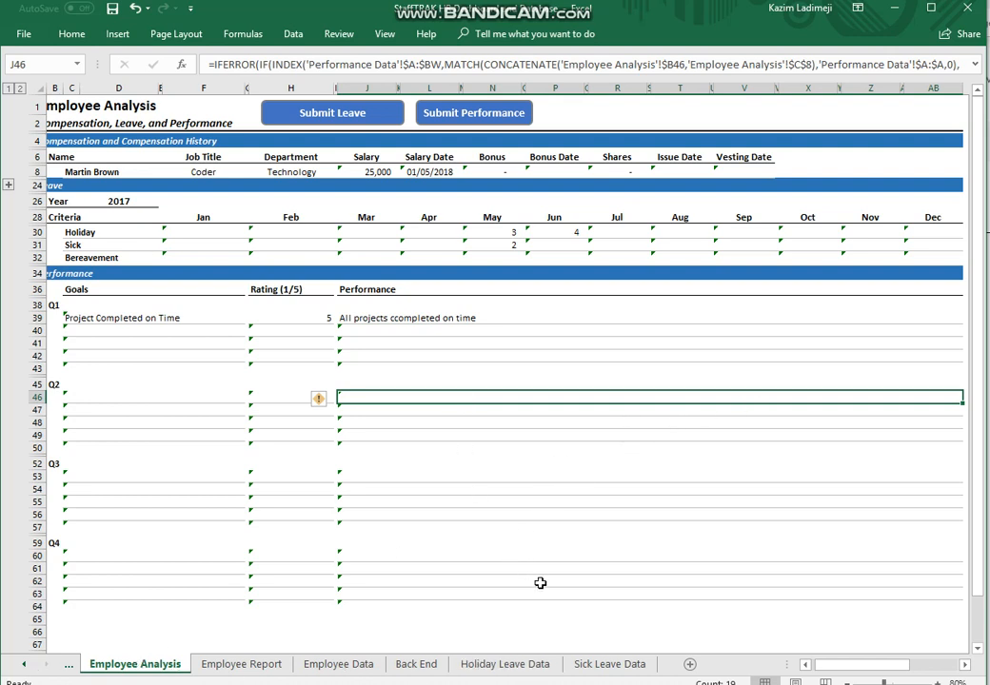
pyautogui.click(442, 111)
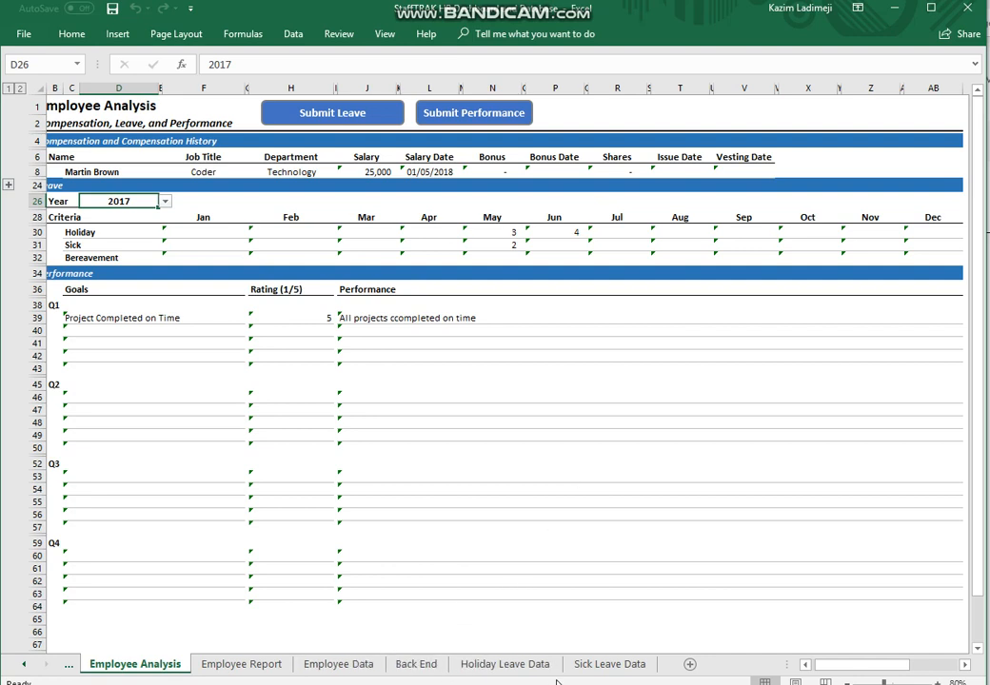
# Open the Employee Report sheet and examine the choices of its Start Year, Location, Department, Job Title and Employment Status filters.
pyautogui.click(240, 665)
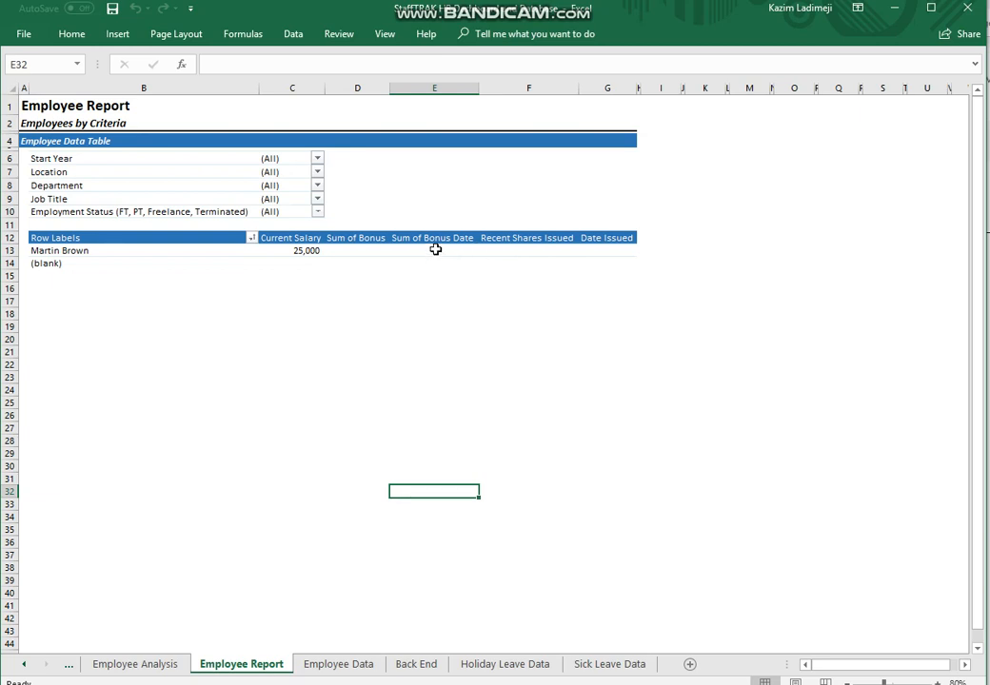
pyautogui.click(317, 159)
pyautogui.click(318, 160)
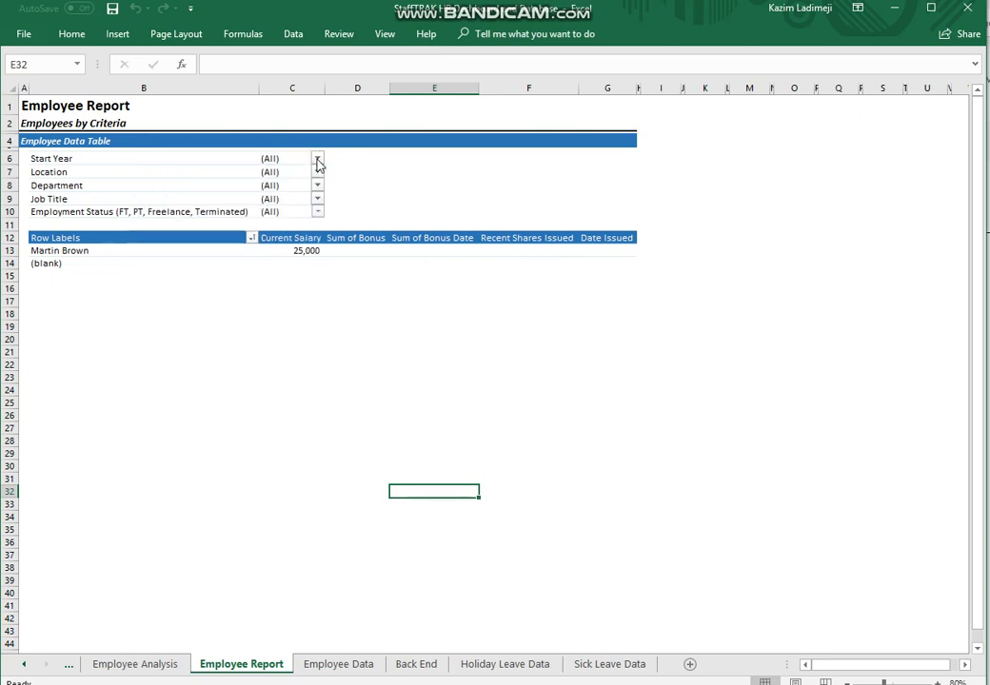
pyautogui.click(318, 172)
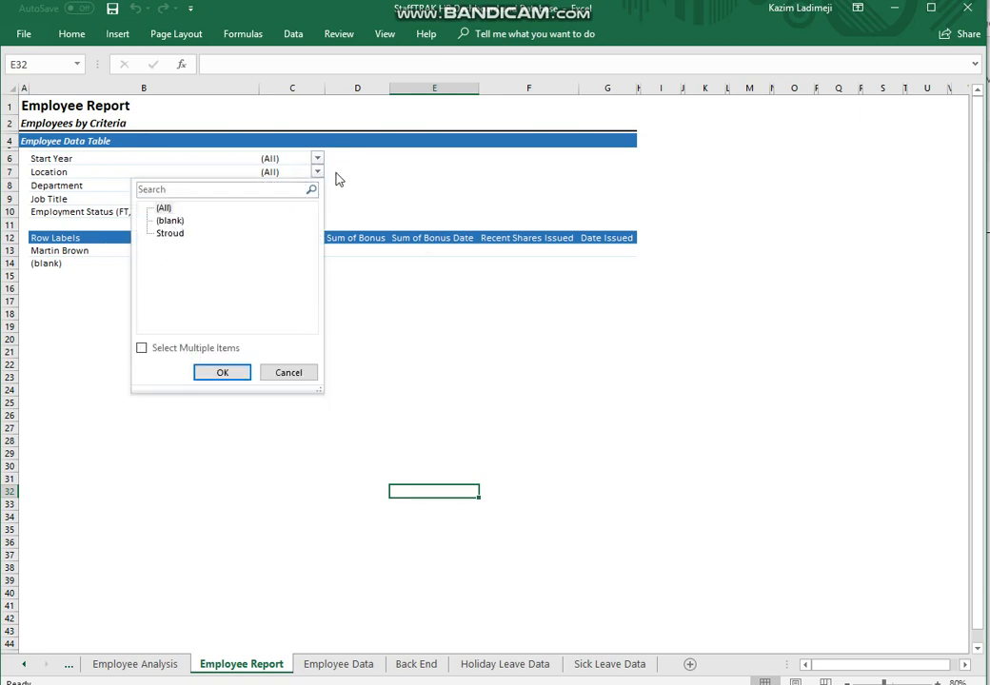
pyautogui.click(318, 185)
pyautogui.click(318, 186)
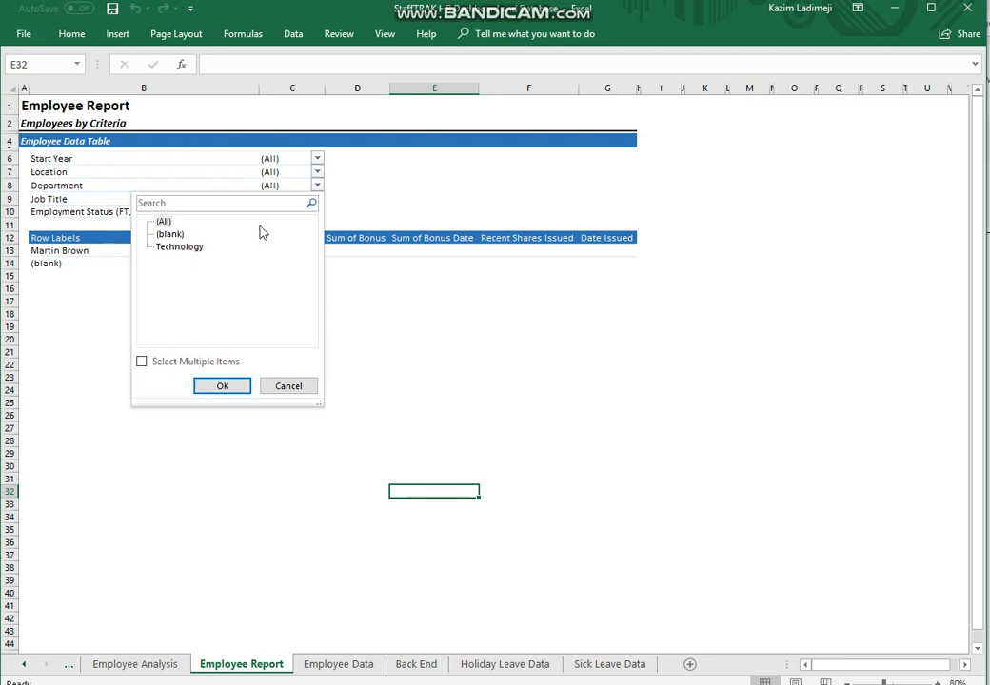
pyautogui.press('Escape')
pyautogui.click(317, 199)
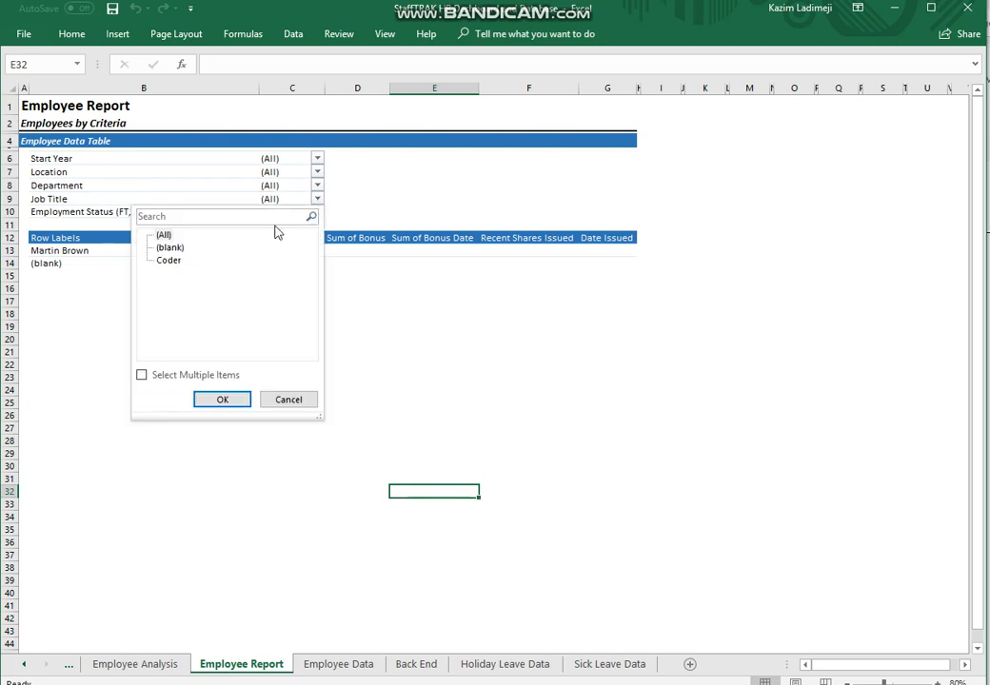
pyautogui.press('Escape')
pyautogui.click(319, 221)
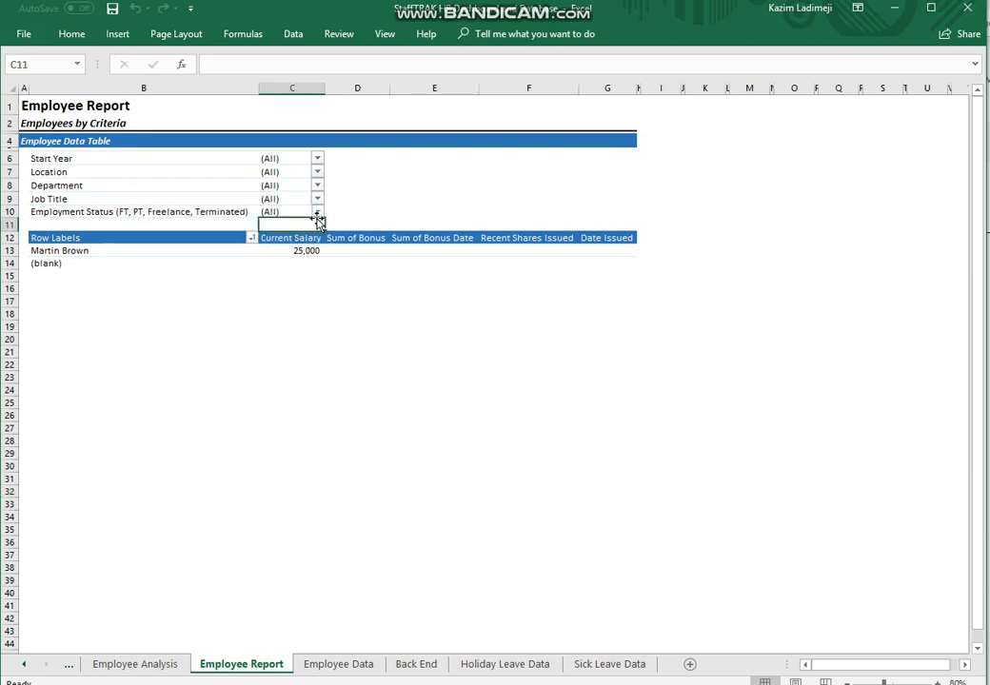
pyautogui.click(318, 212)
pyautogui.press('Escape')
# View the stored employee record on the Employee Data sheet and bring the workbook's first sheets within reach.
pyautogui.click(338, 665)
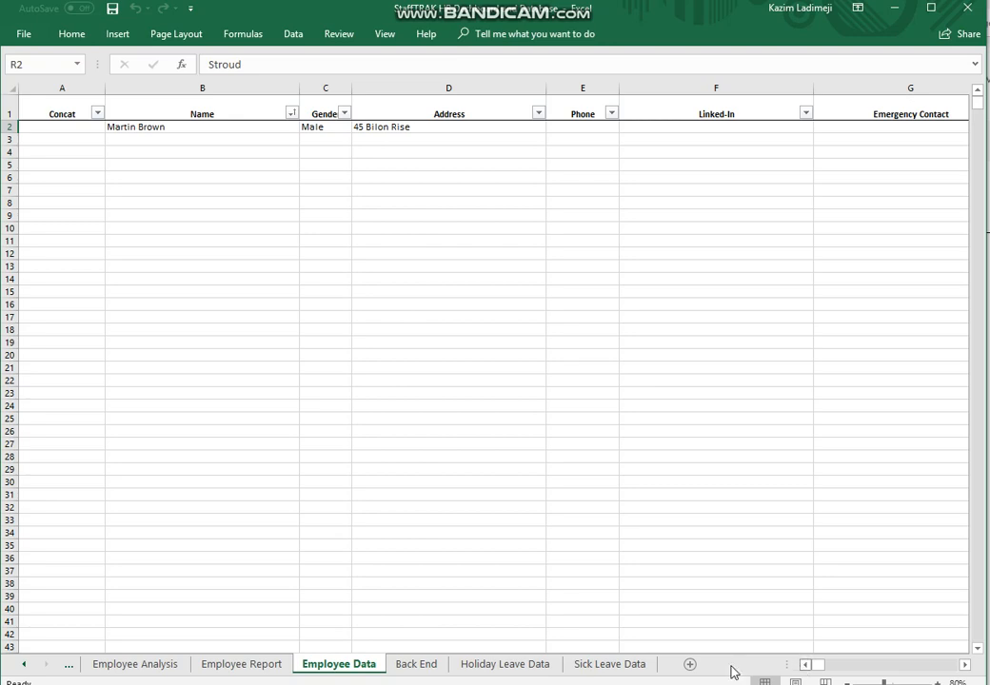
pyautogui.click(24, 668)
pyautogui.click(24, 668)
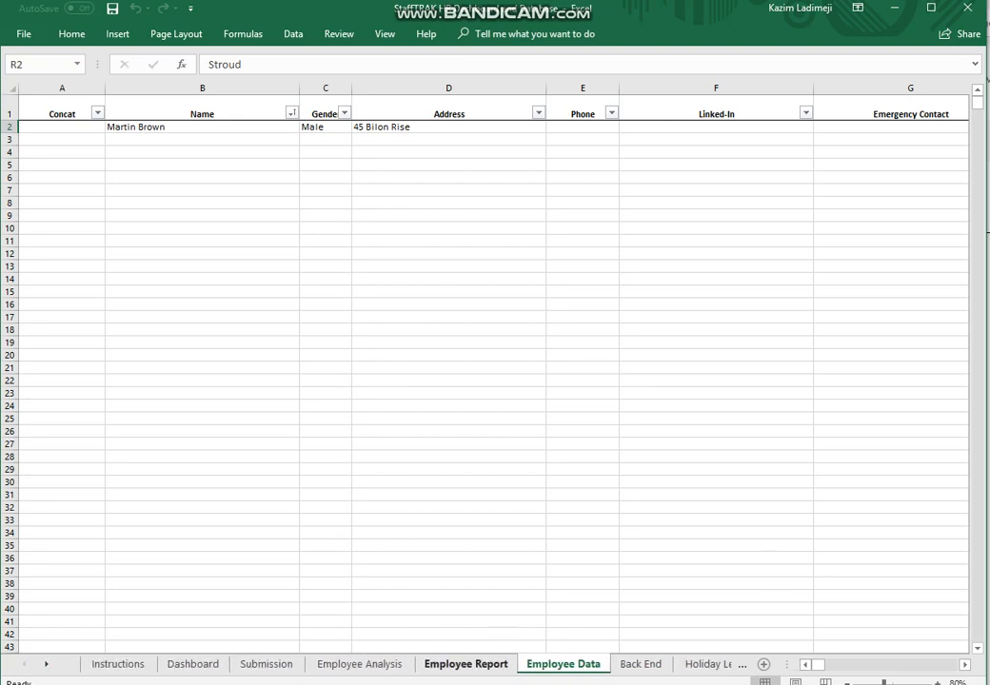
# Open the Dashboard sheet and set its Year selection to 2018.
pyautogui.click(194, 665)
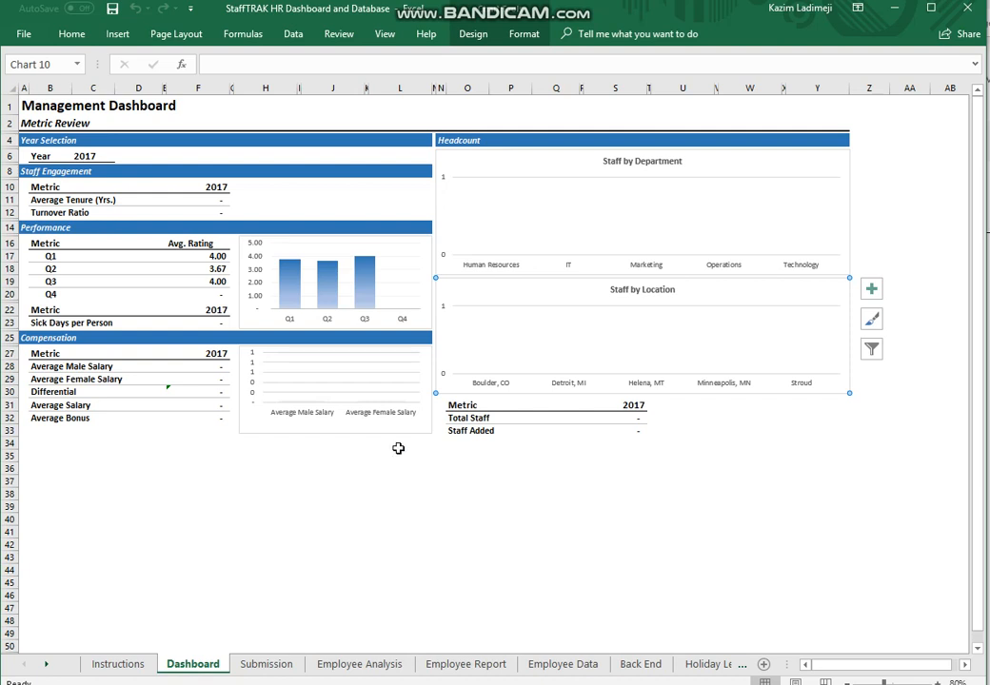
pyautogui.click(98, 154)
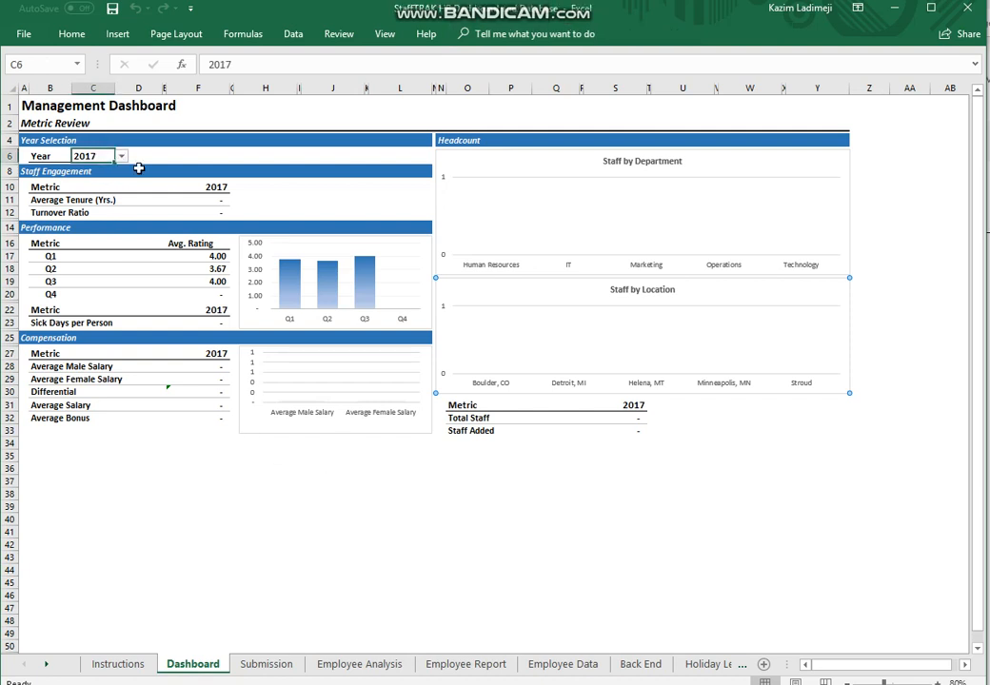
pyautogui.click(121, 156)
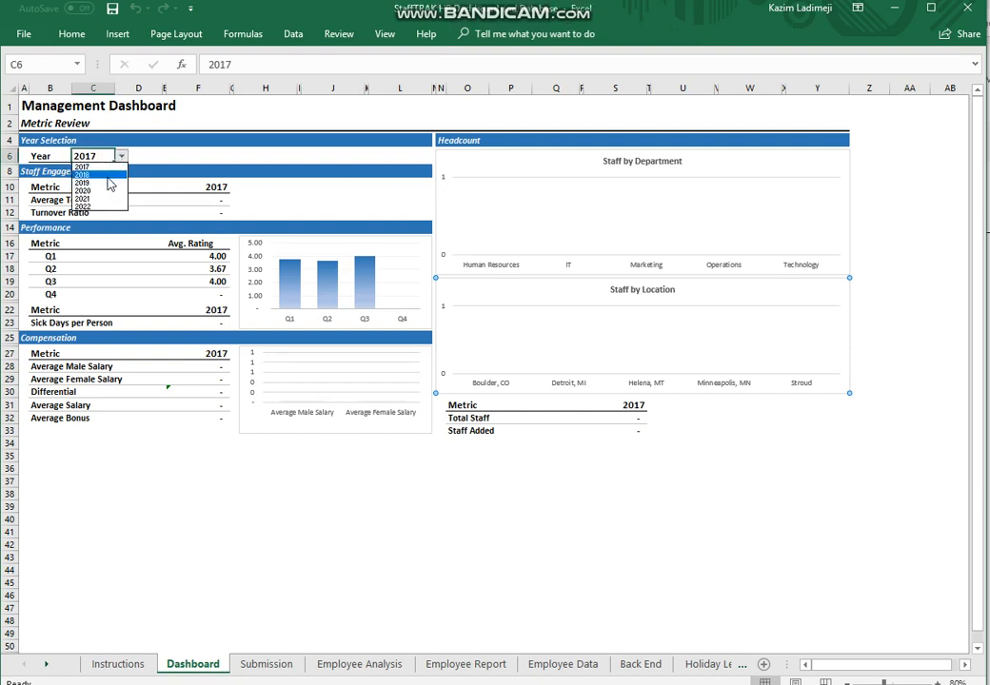
pyautogui.click(110, 179)
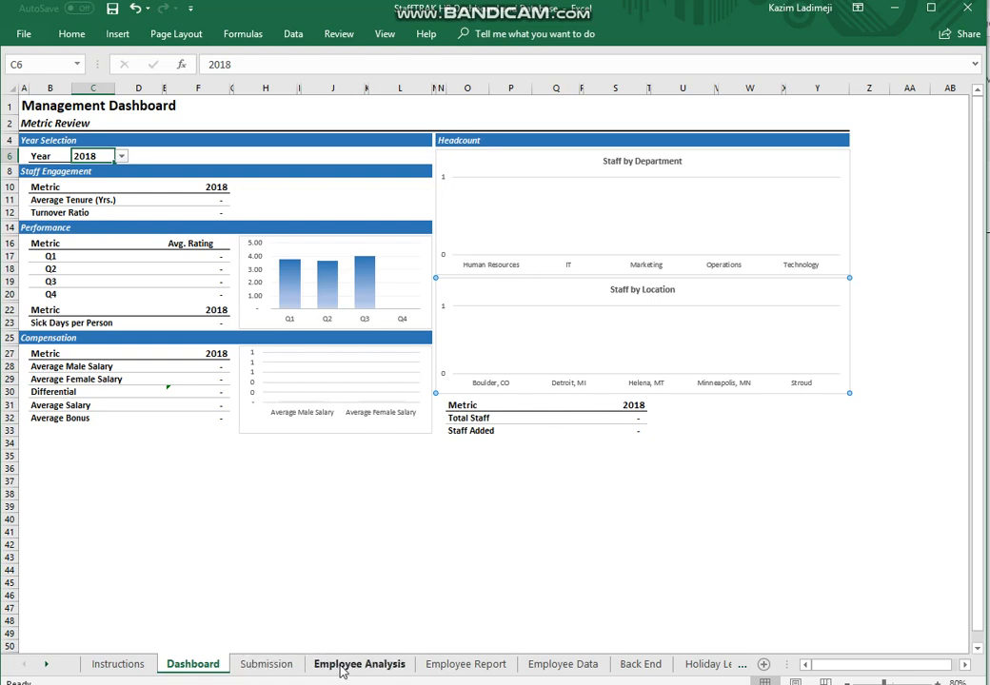
# Look through the Submission, Employee Report and Employee Analysis sheets, ending back on the Dashboard.
pyautogui.click(266, 666)
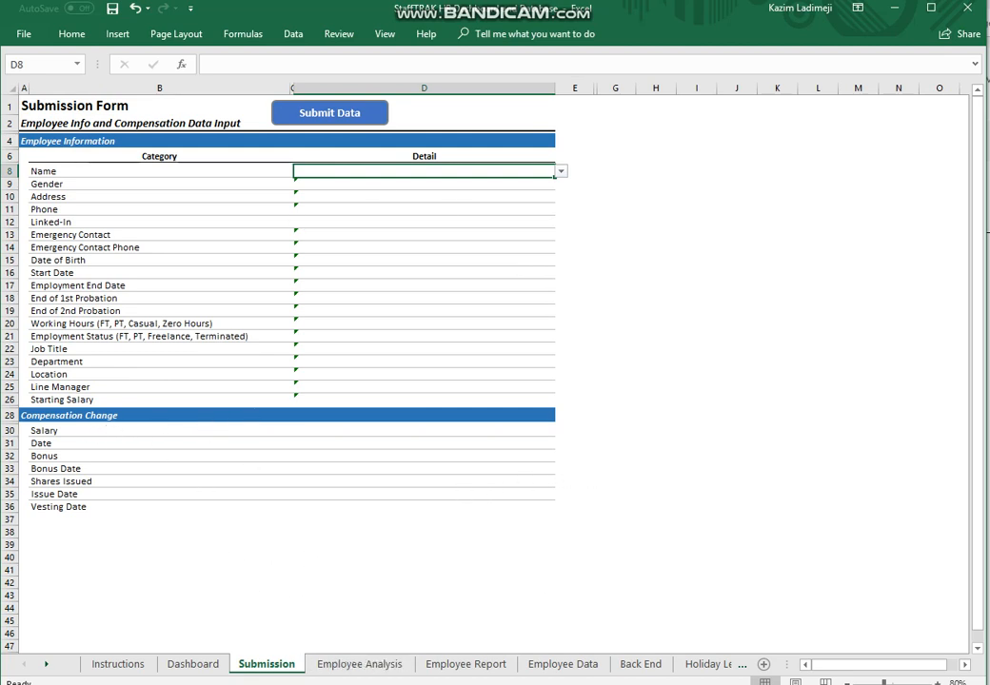
pyautogui.click(443, 676)
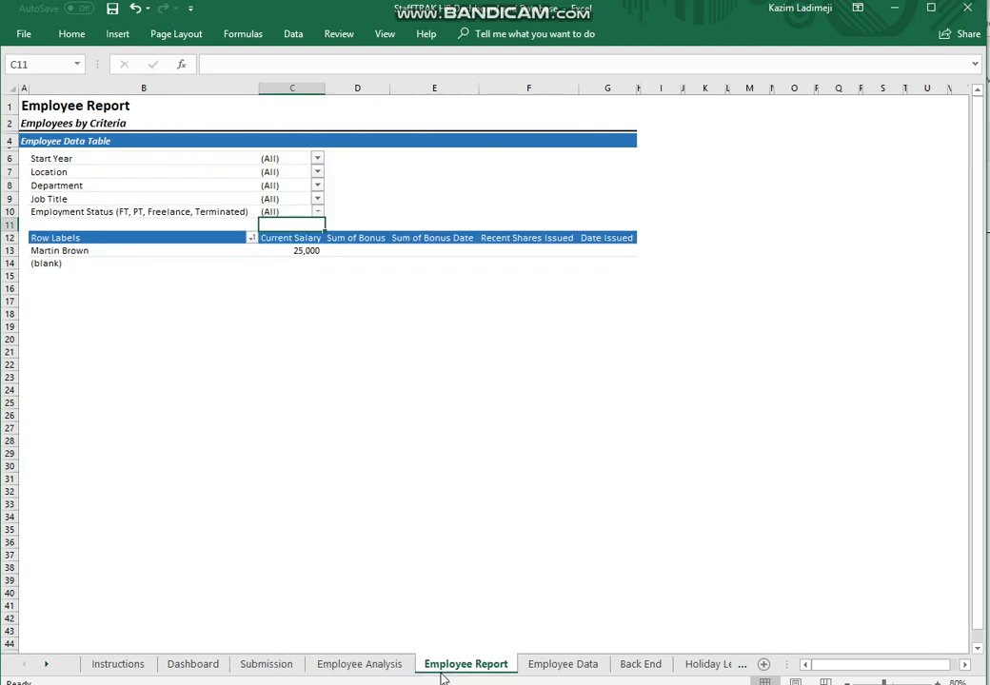
pyautogui.click(376, 669)
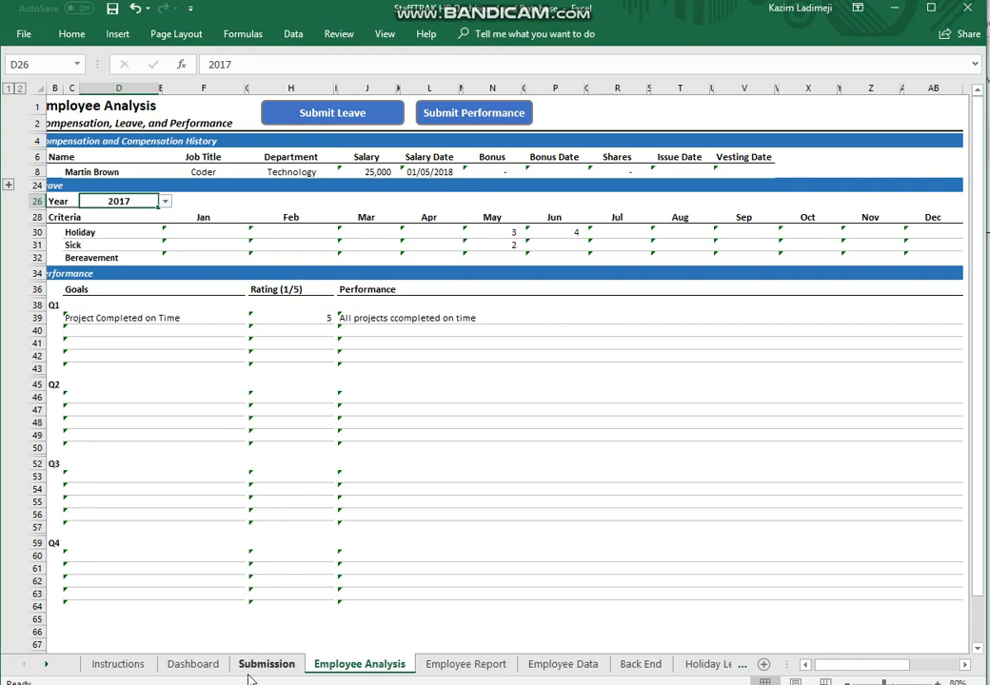
pyautogui.click(194, 666)
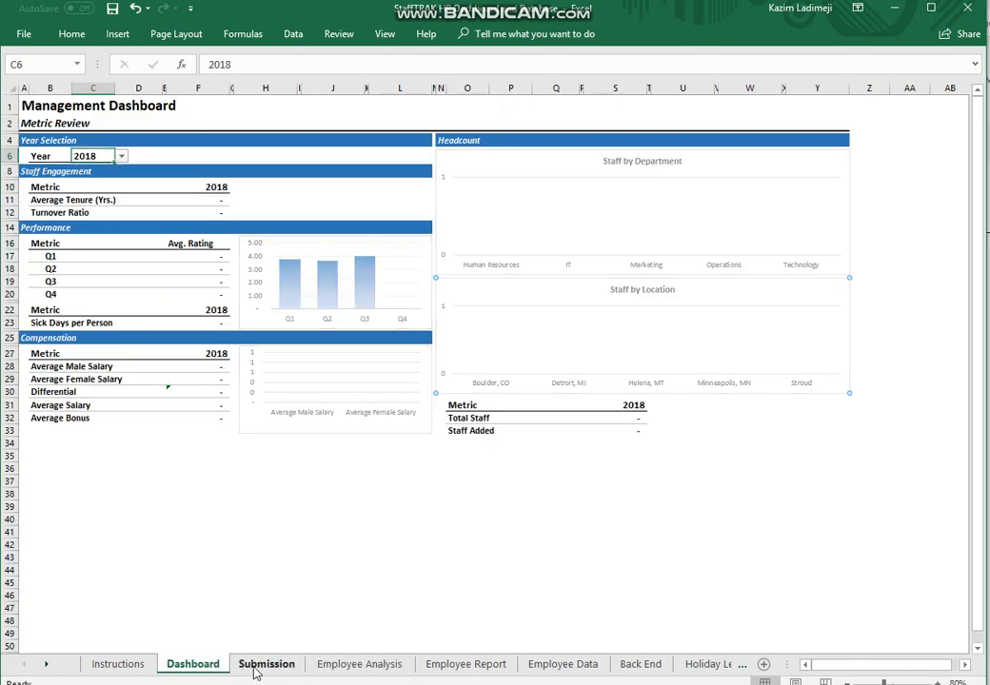
# On the Submission sheet, load the existing employee's record by choosing the employee's name in the Name field.
pyautogui.click(256, 669)
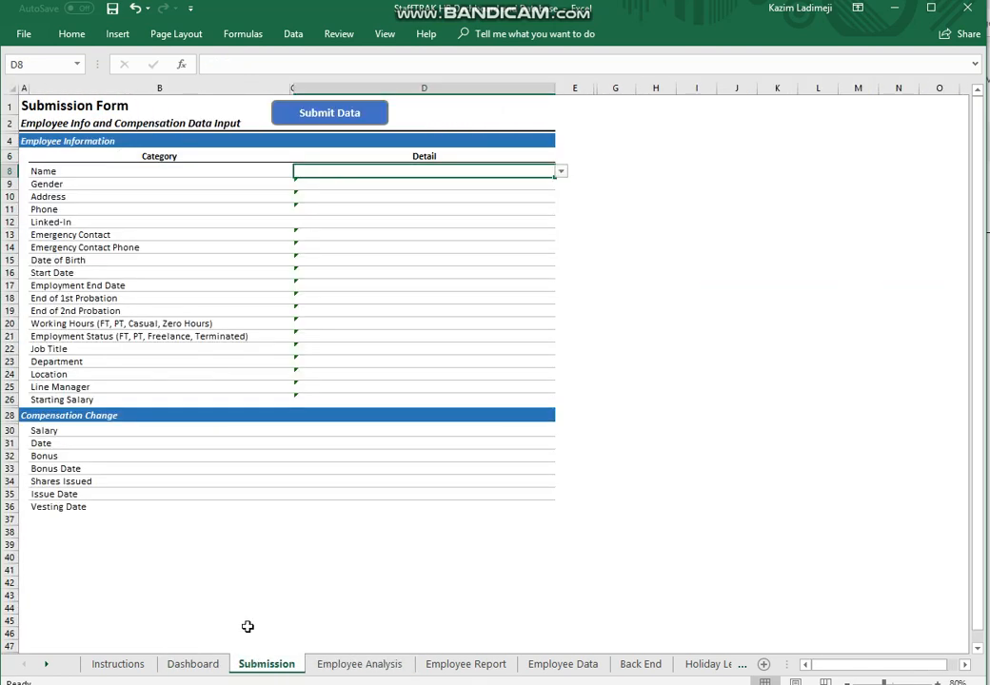
pyautogui.click(561, 171)
pyautogui.click(507, 183)
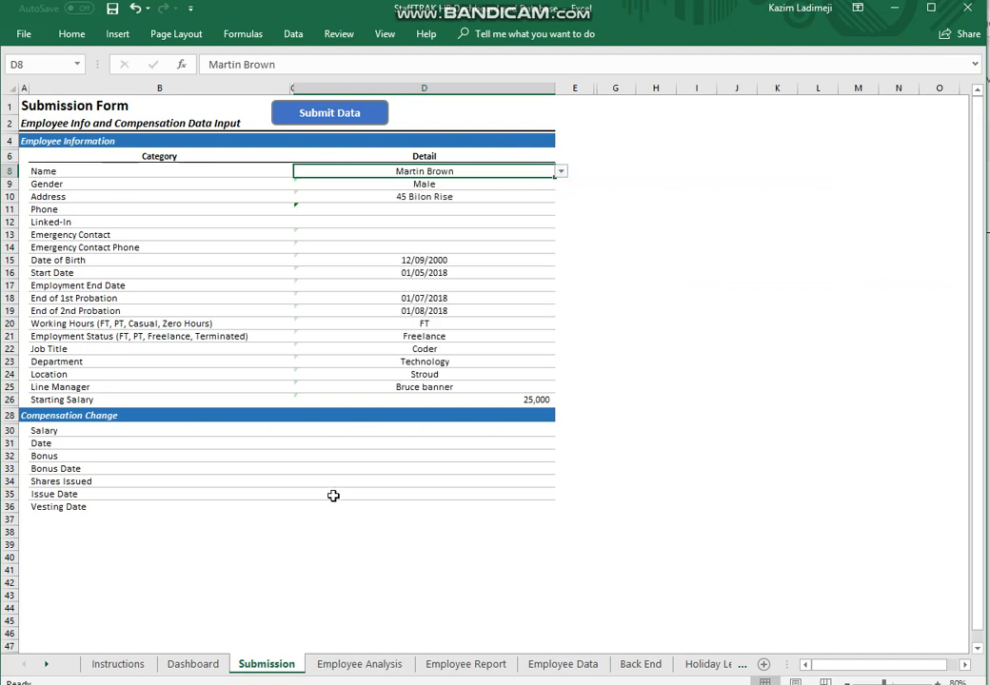
# Under Compensation Change, enter a Salary of £28000 with the Date 01/09/2018.
pyautogui.click(372, 434)
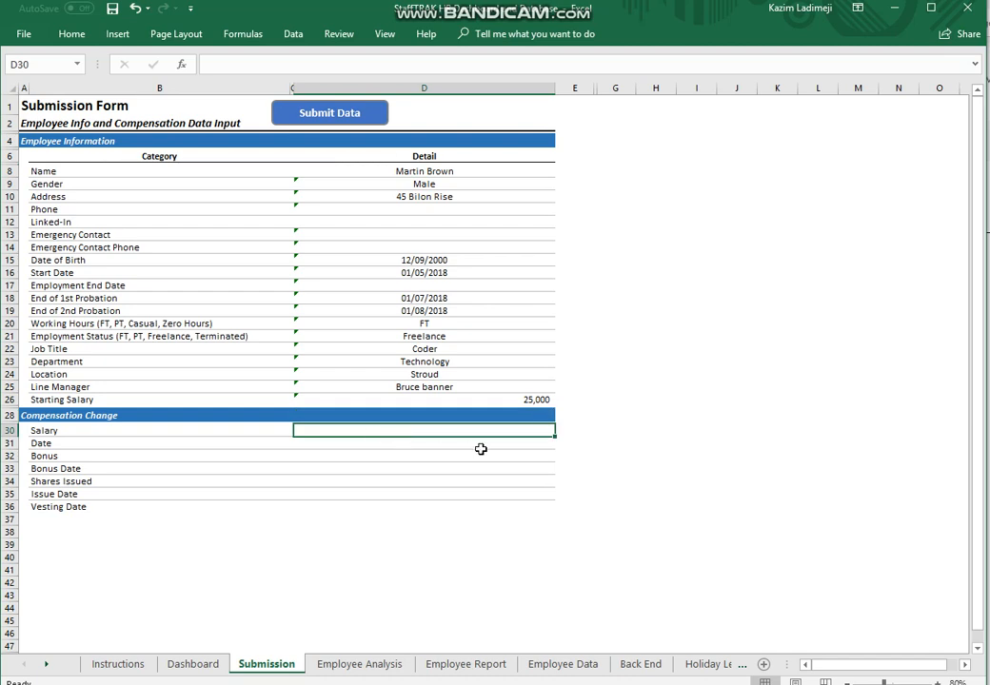
pyautogui.write('£28000')
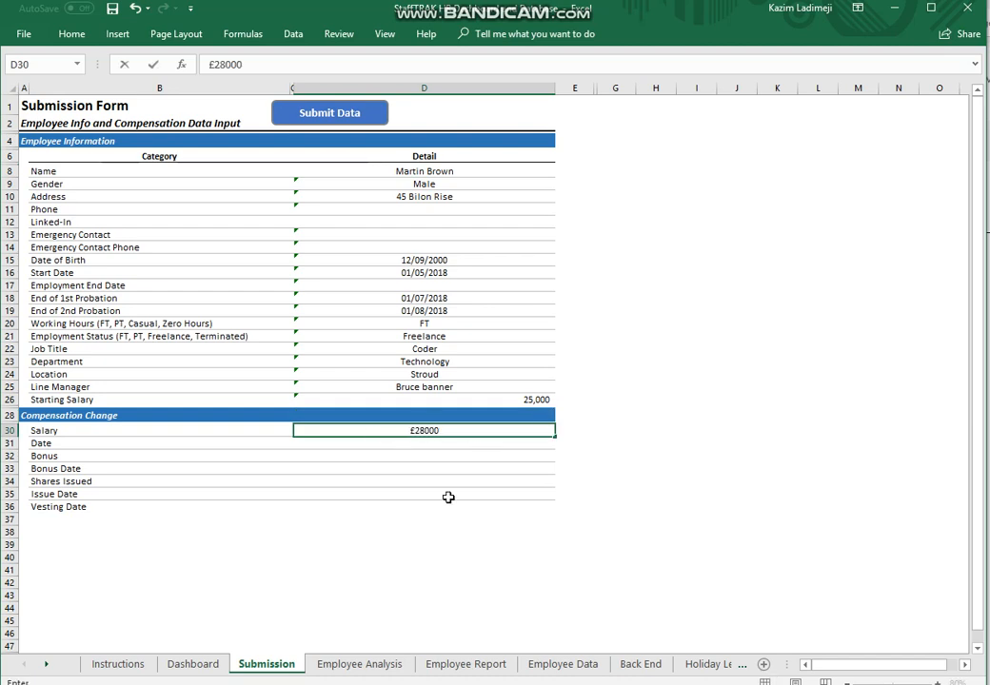
pyautogui.press('Return')
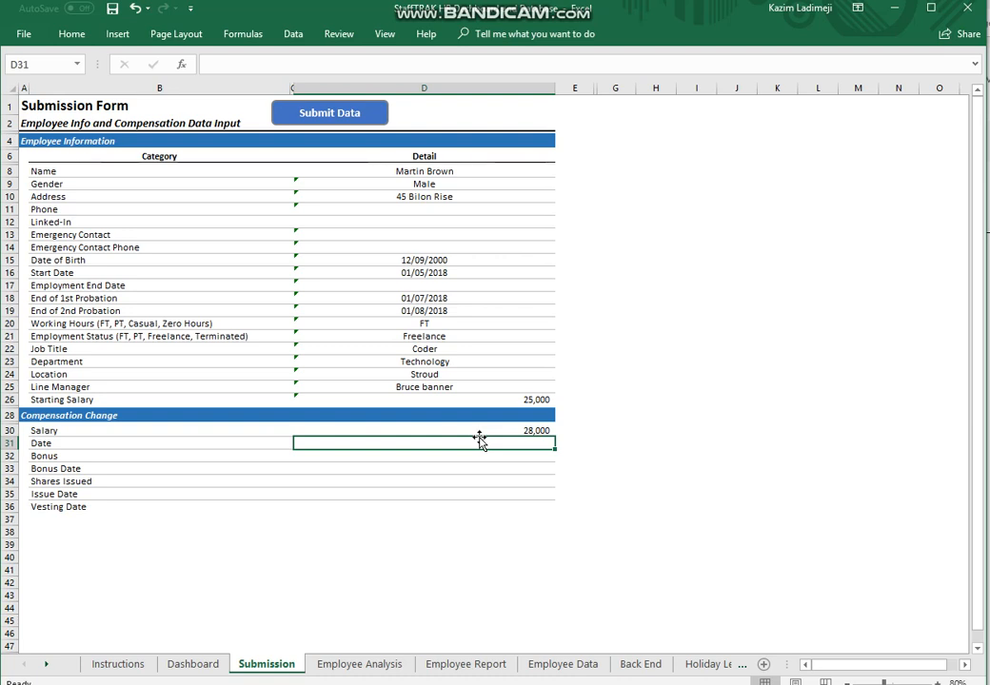
pyautogui.write('01')
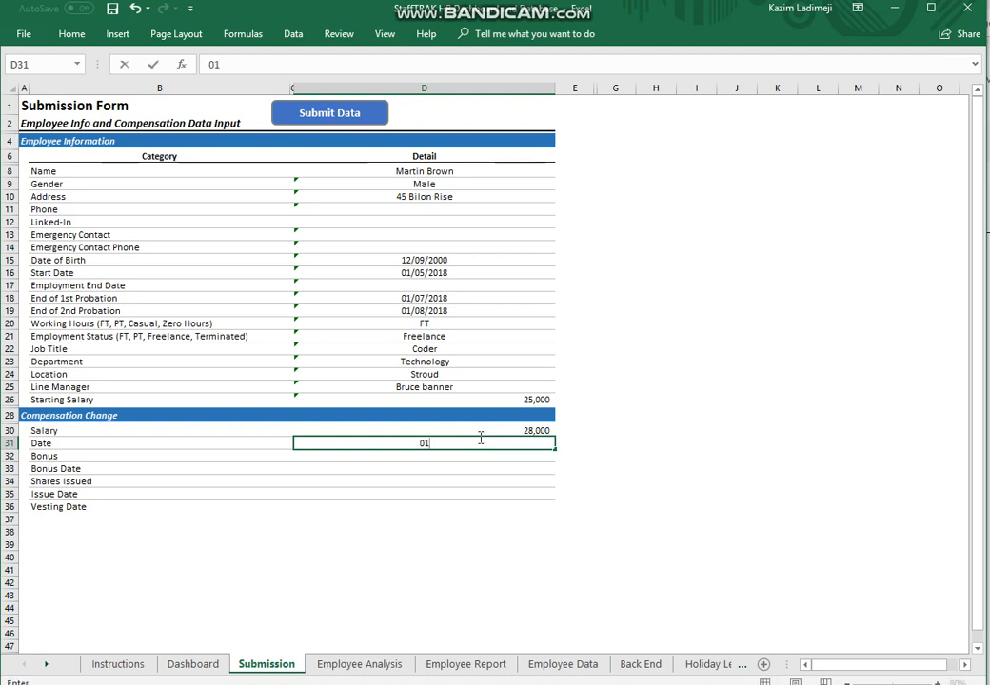
pyautogui.write('/09/2018')
pyautogui.click(438, 593)
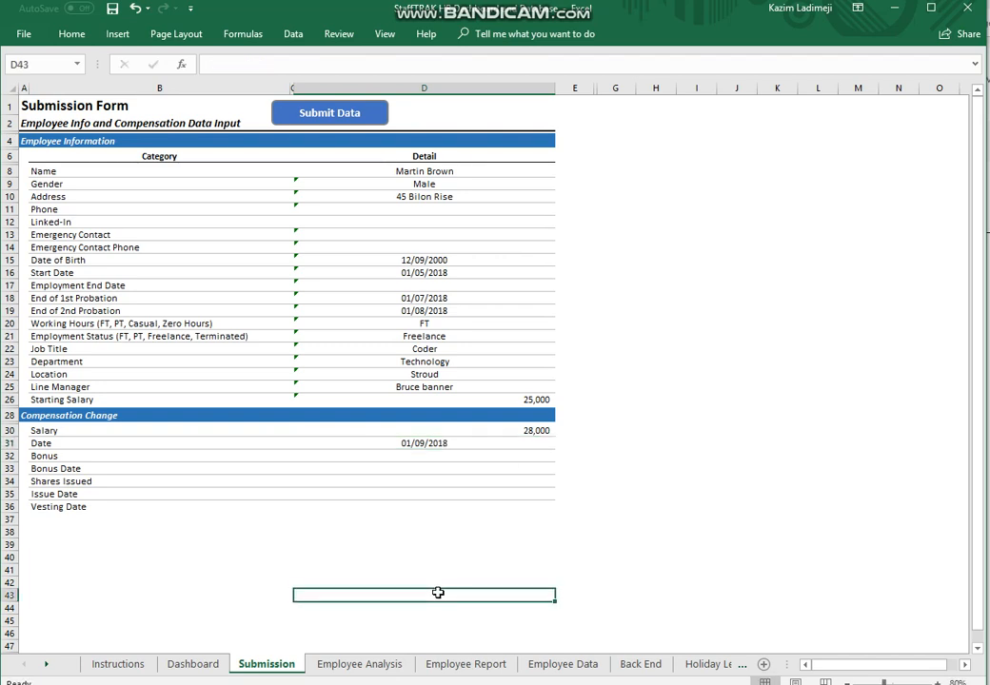
# Enter a Bonus of £2000 under Compensation Change and submit the form's data.
pyautogui.click(432, 457)
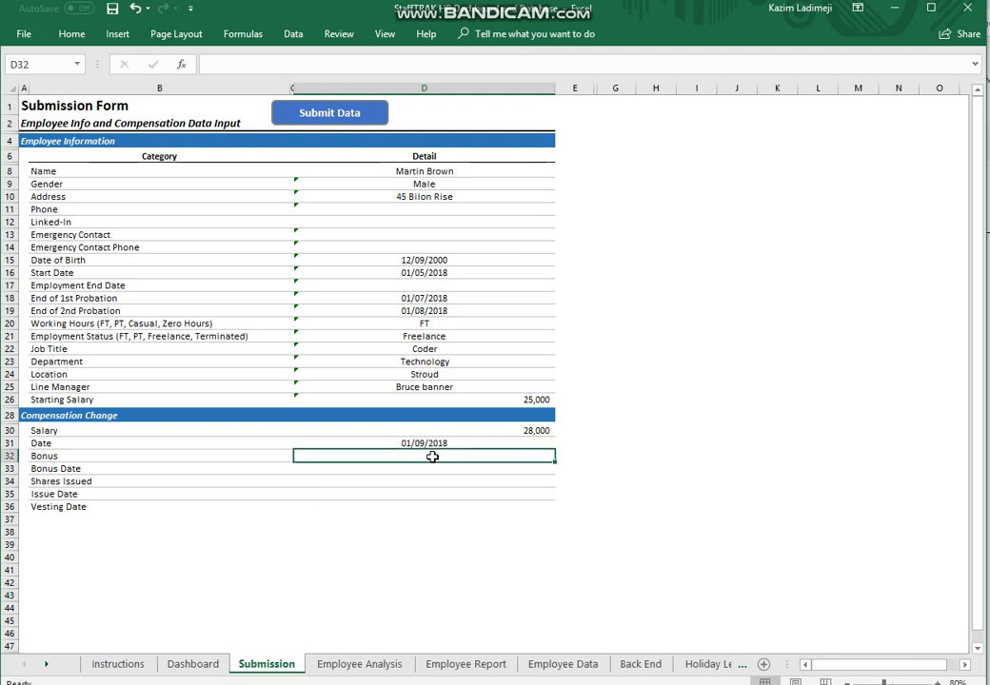
pyautogui.write('£')
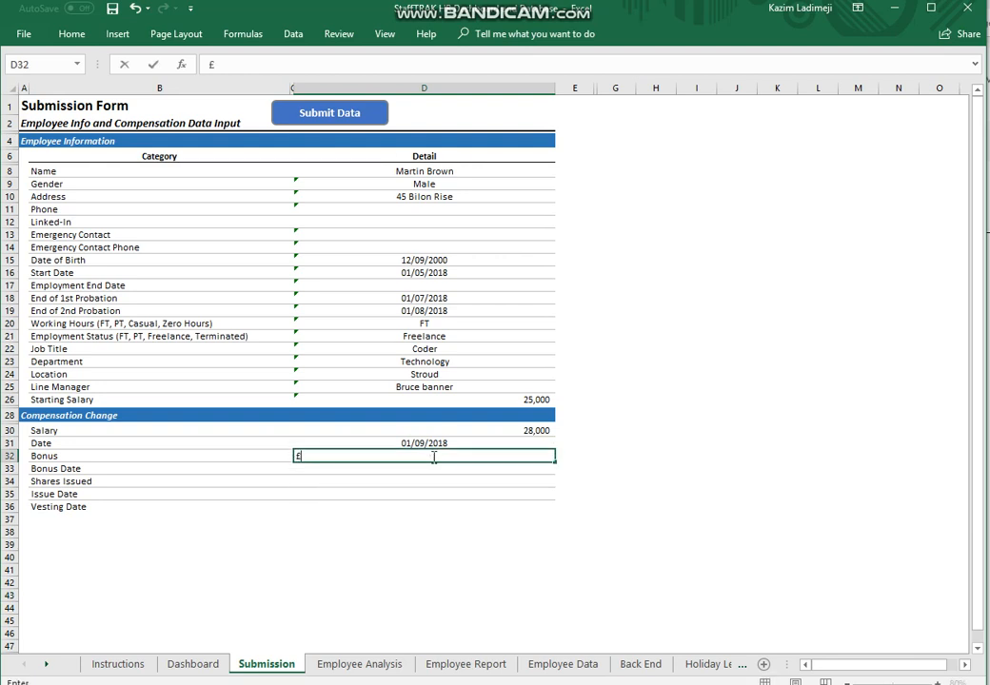
pyautogui.write('2000')
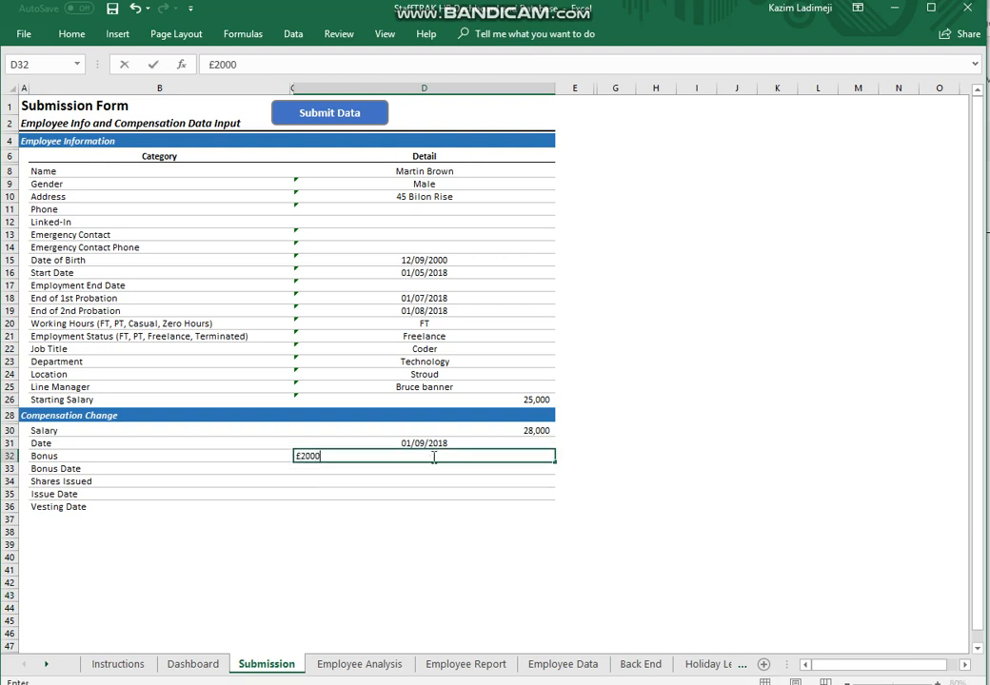
pyautogui.click(465, 557)
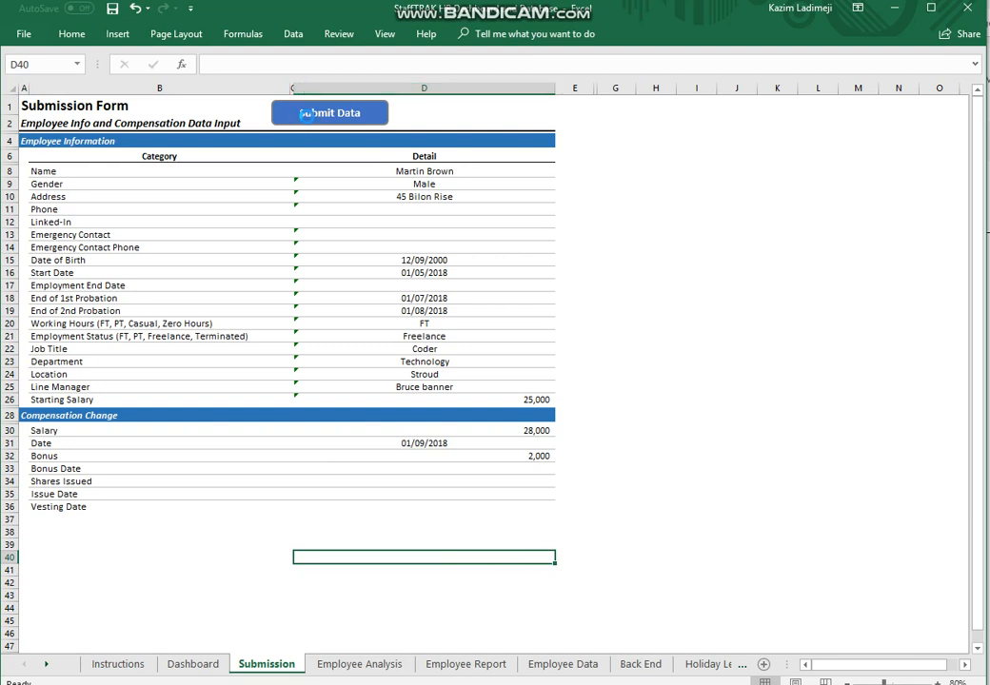
pyautogui.click(306, 113)
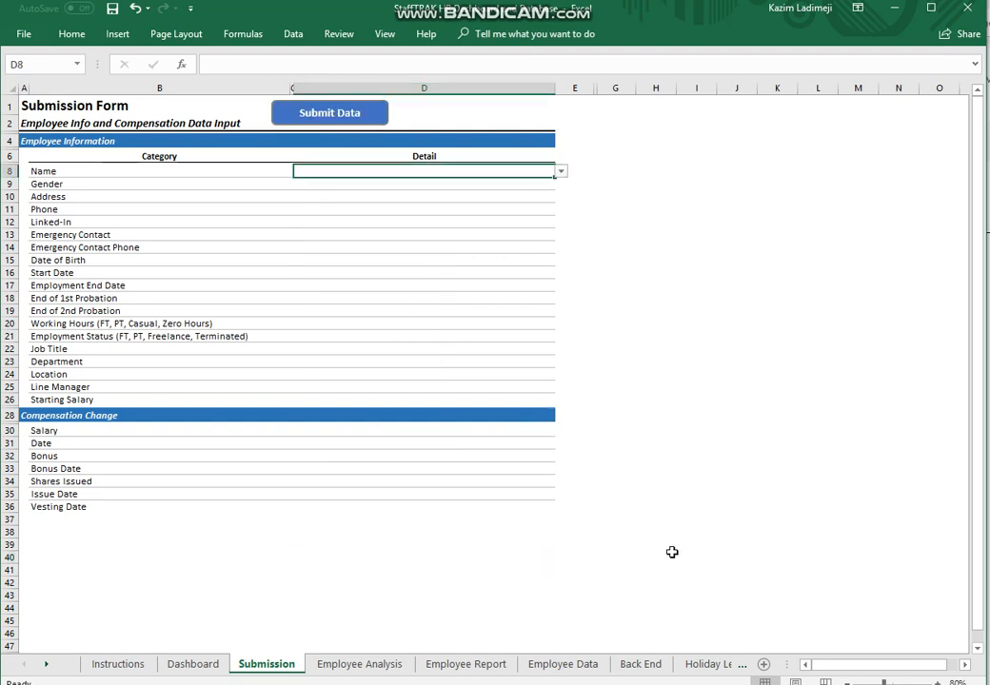
# Check the employee's Salary and Bonus in the compensation history on the Employee Analysis sheet.
pyautogui.click(392, 666)
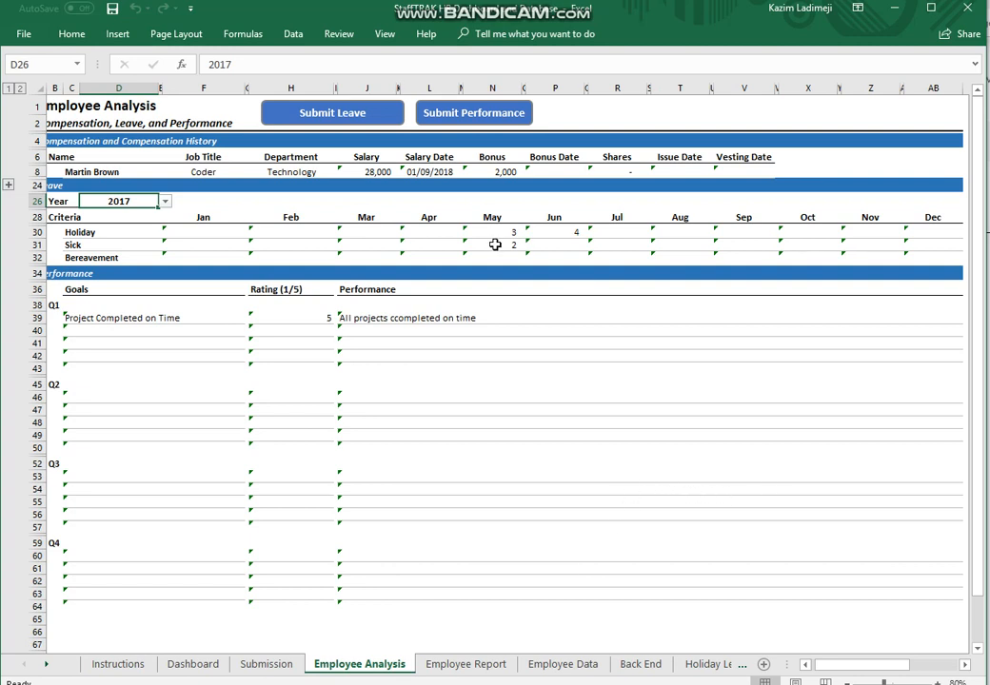
pyautogui.click(380, 172)
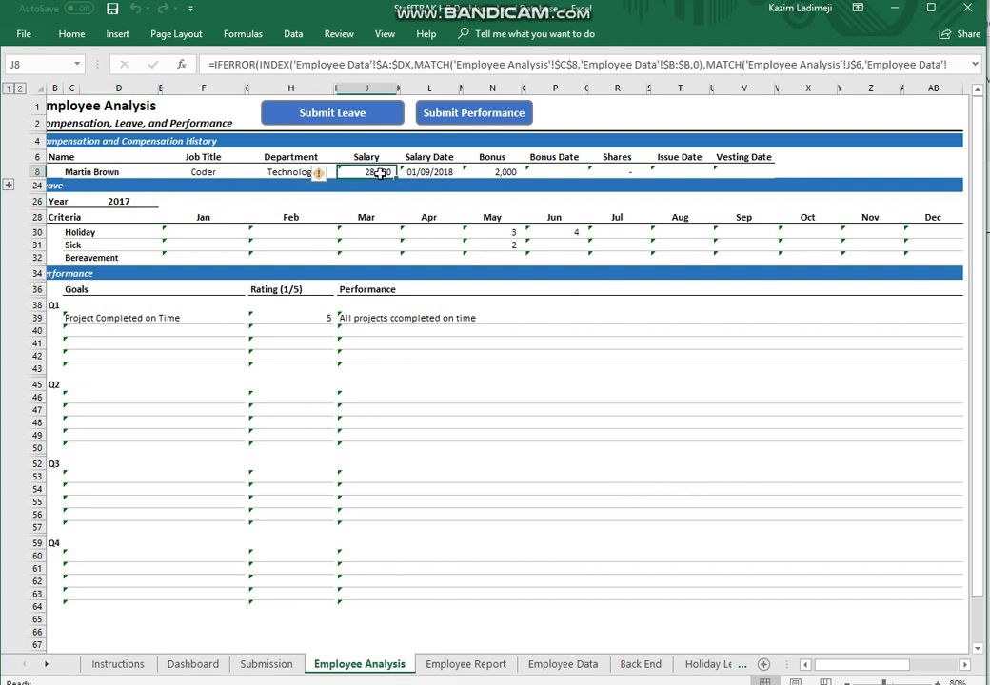
pyautogui.click(501, 168)
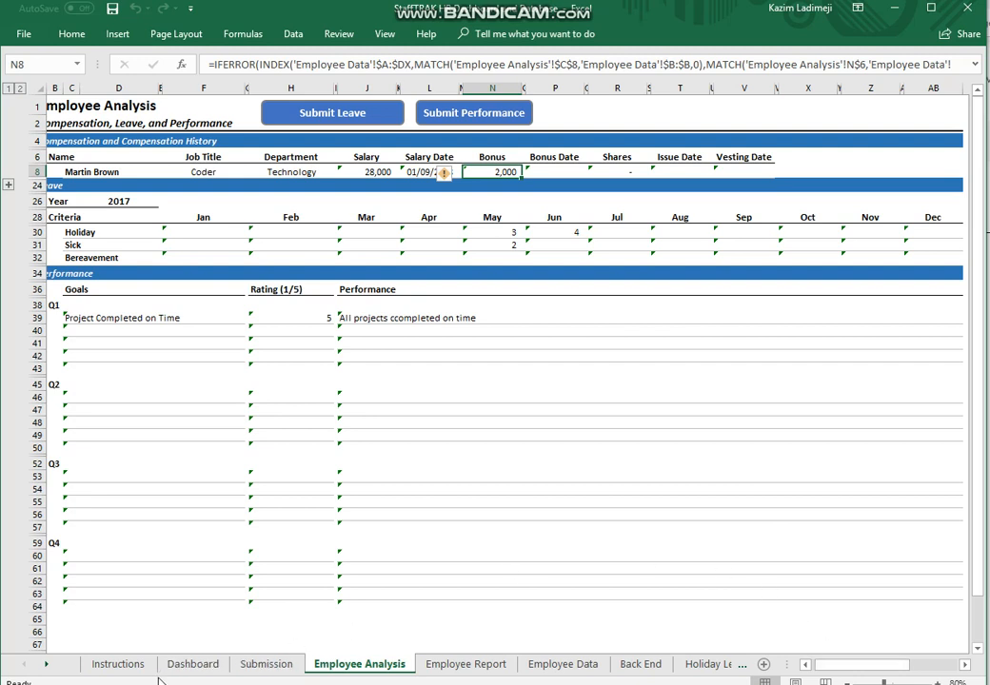
# Review the Submission, Employee Analysis and Dashboard sheets once more, ending on the Submission form.
pyautogui.click(257, 665)
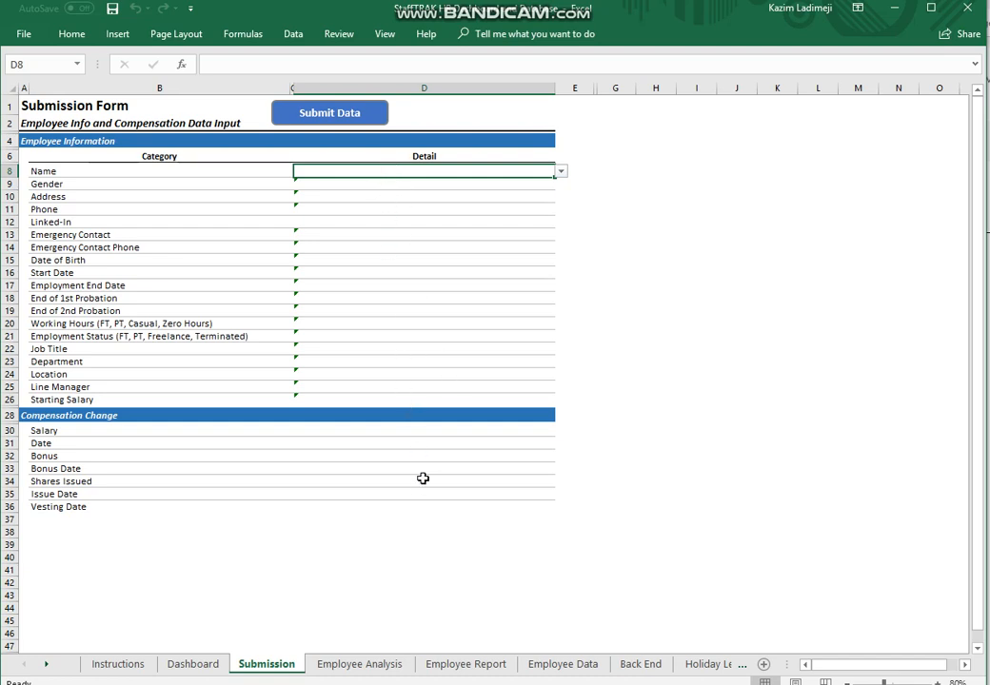
pyautogui.click(359, 664)
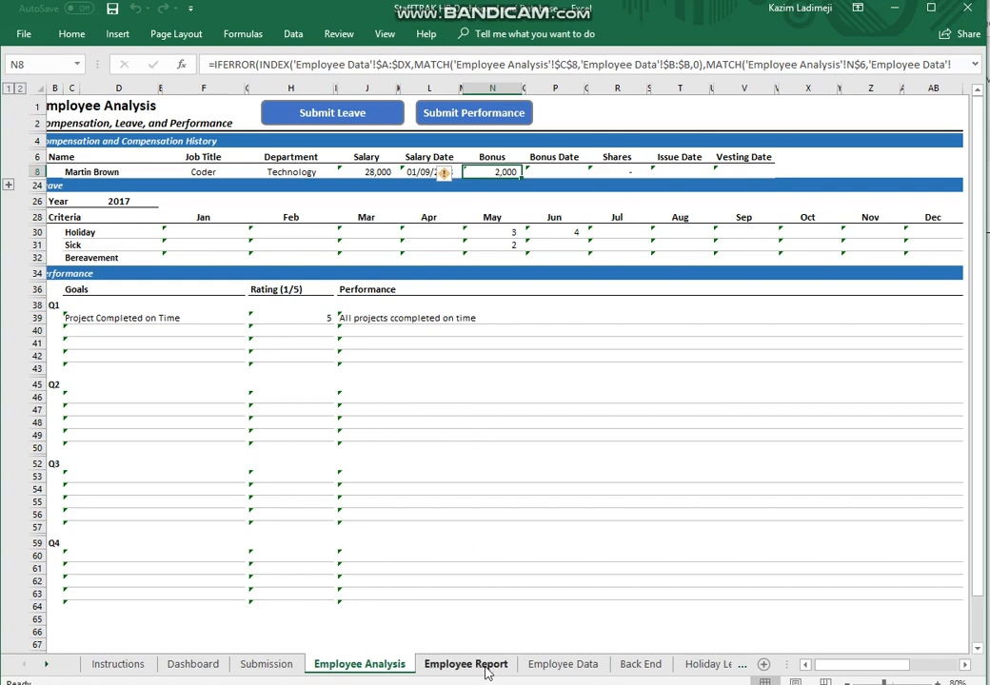
pyautogui.click(214, 666)
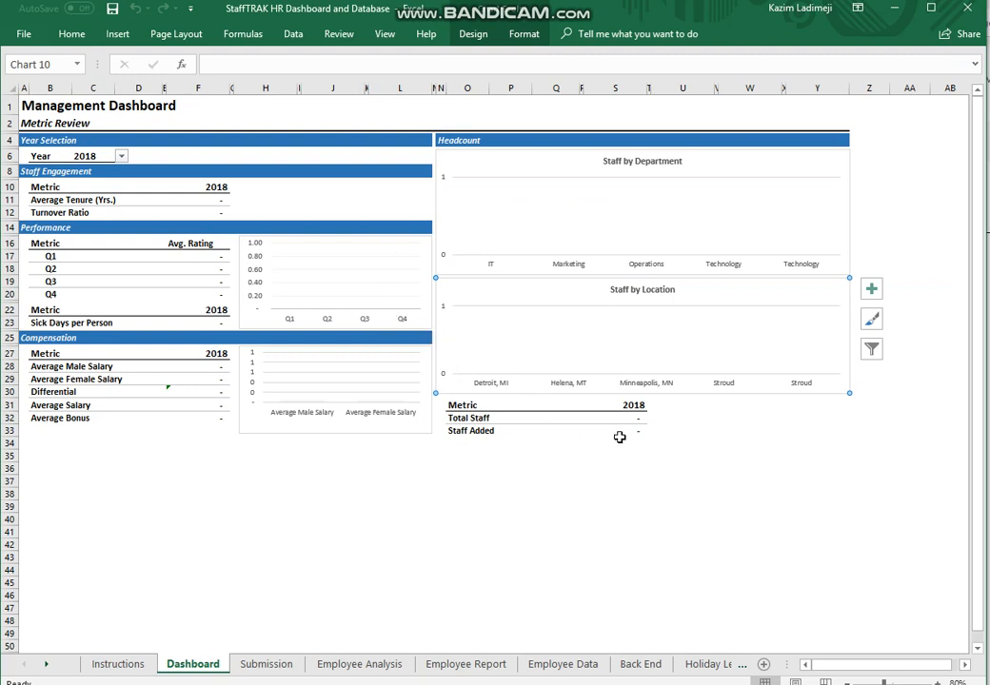
pyautogui.click(268, 667)
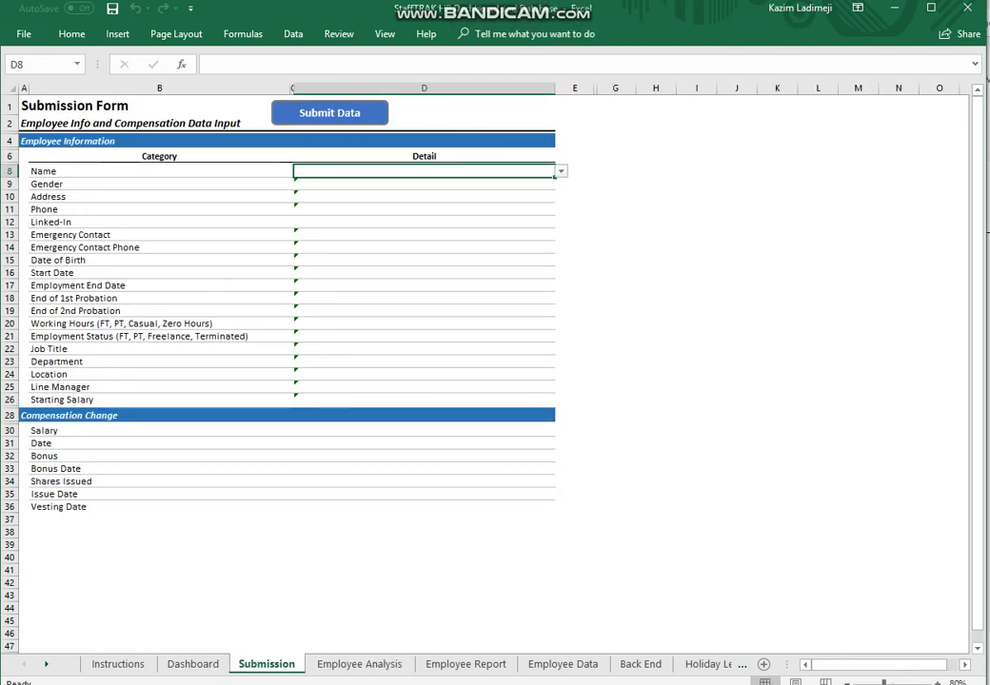